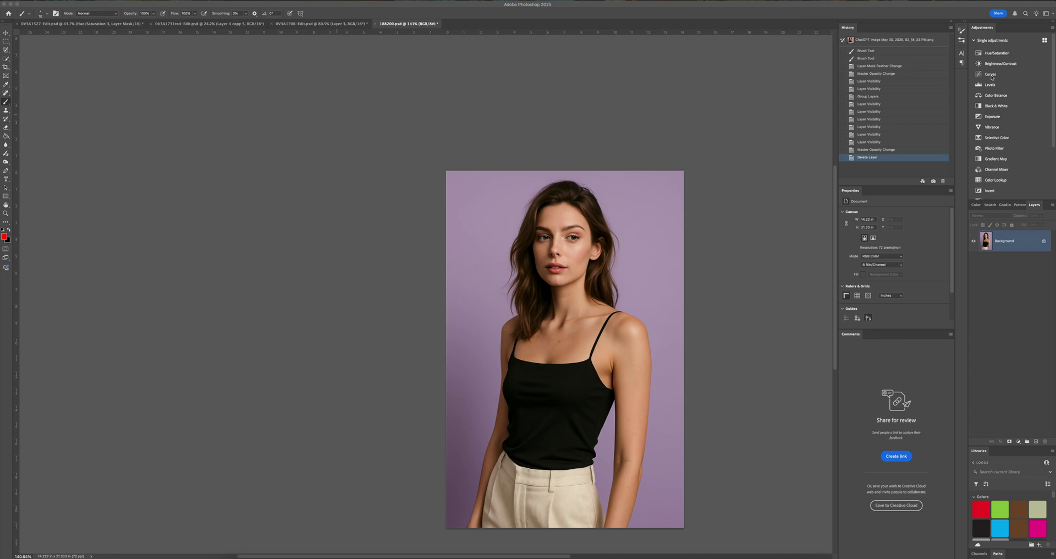
# Add a Curves adjustment layer above the portrait, raise its RGB midtones to brighten the image, and invert its mask to black.
pyautogui.click(991, 78)
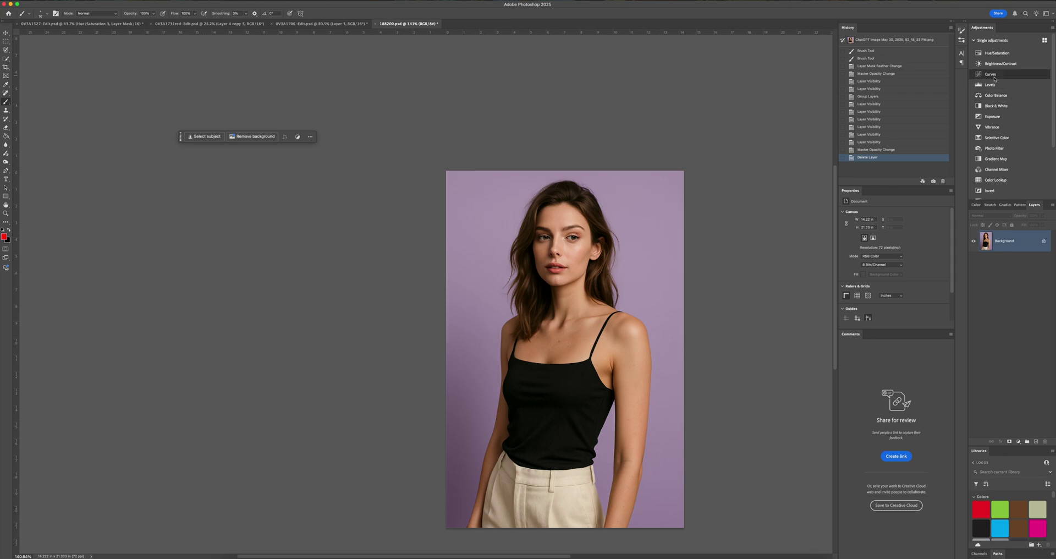
pyautogui.click(978, 74)
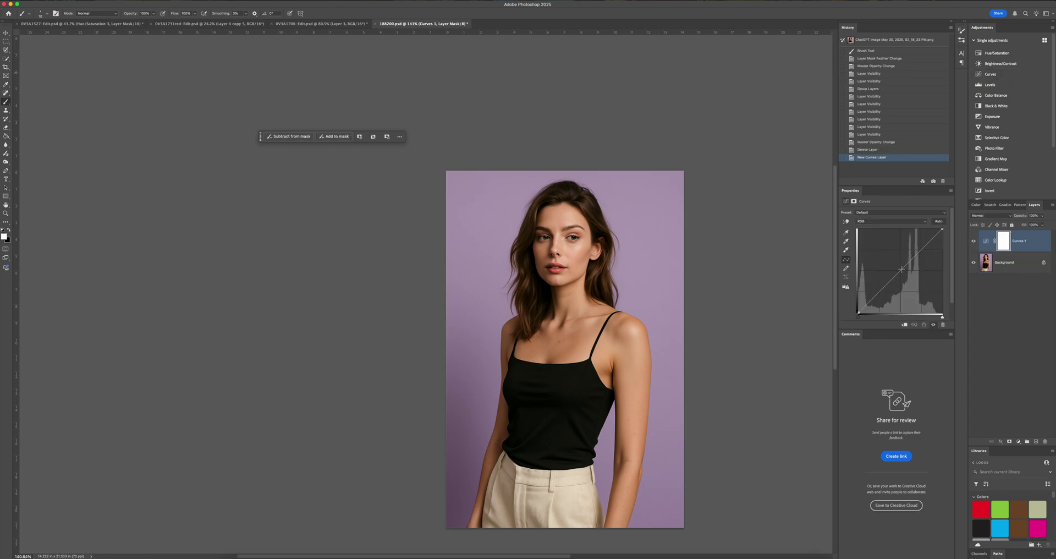
pyautogui.moveTo(900, 269); pyautogui.dragTo(893, 260)
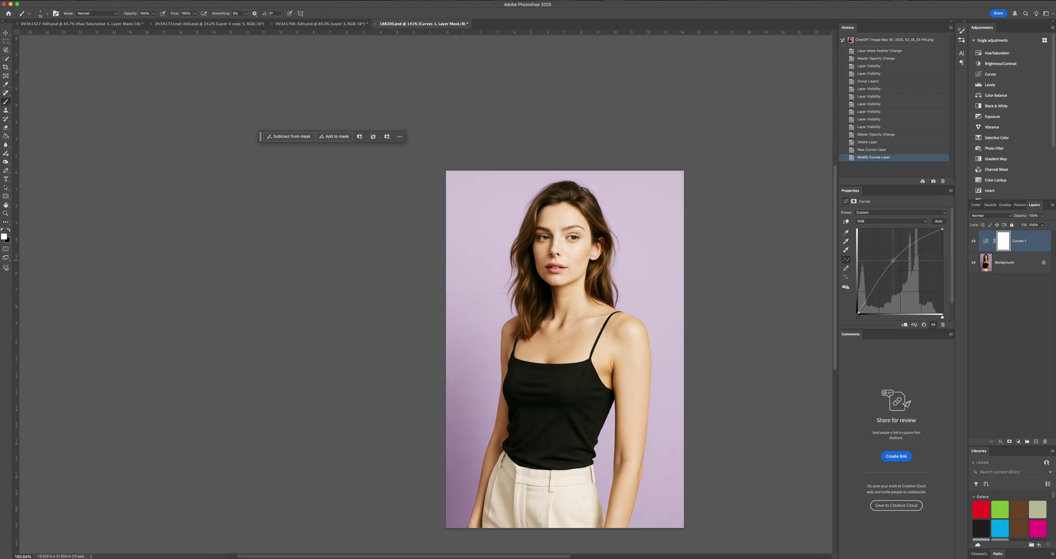
pyautogui.press('super+i')
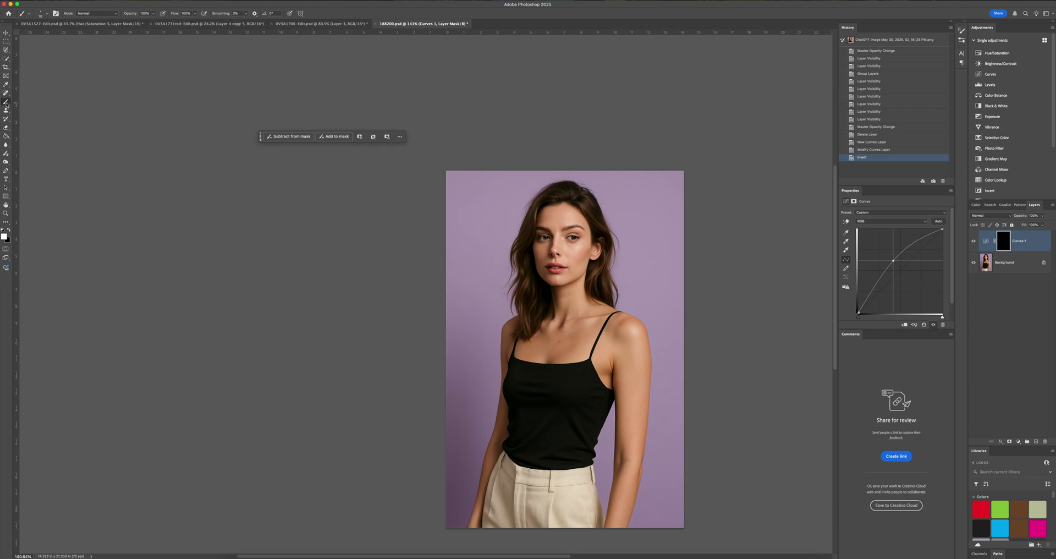
# Paint white with a soft round brush on the Curves mask over the arms, shoulders, collarbones, neck and upper chest to add highlights.
pyautogui.click(45, 15)
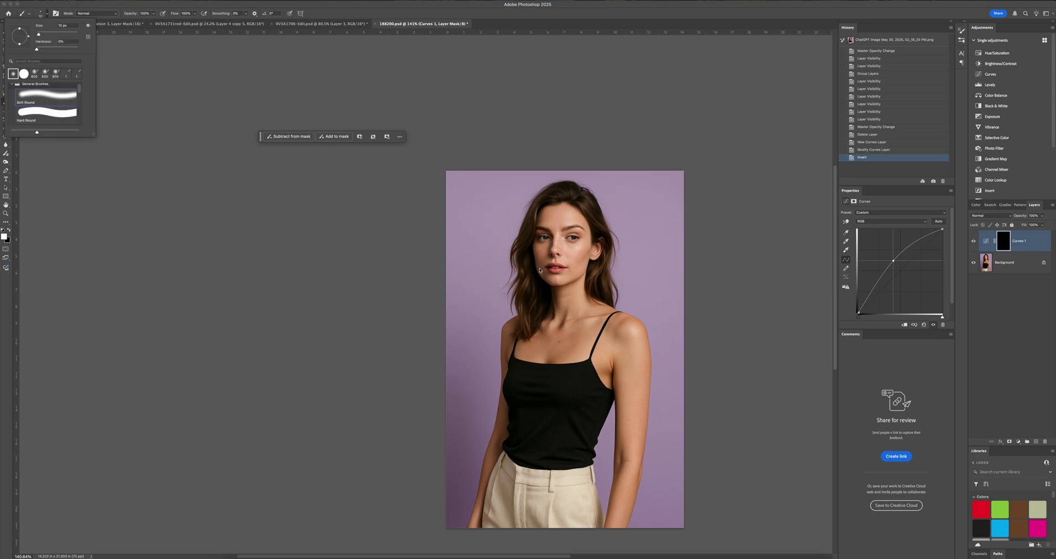
pyautogui.click(625, 321)
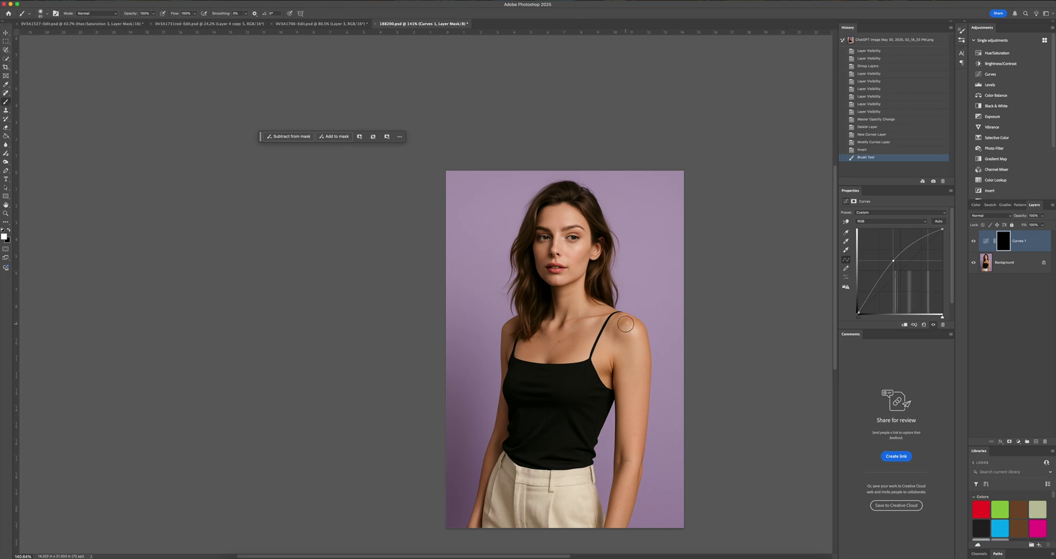
pyautogui.press('super+z')
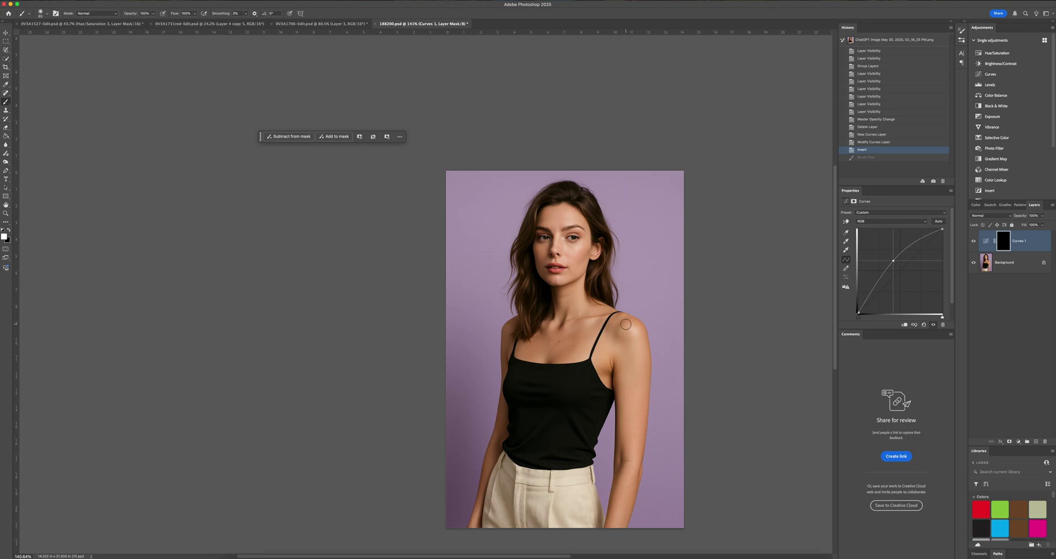
pyautogui.moveTo(629, 329)
pyautogui.mouseDown()
pyautogui.moveTo(633, 462)
pyautogui.moveTo(611, 525)
pyautogui.mouseUp()
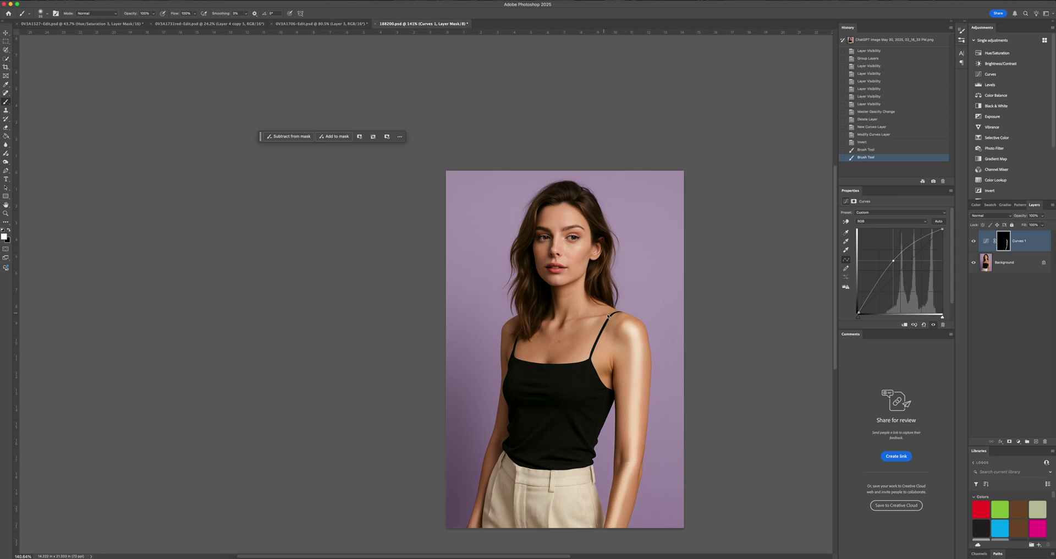
pyautogui.moveTo(584, 321)
pyautogui.mouseDown()
pyautogui.moveTo(507, 331)
pyautogui.moveTo(503, 365)
pyautogui.mouseUp()
pyautogui.moveTo(503, 401); pyautogui.dragTo(486, 467)
pyautogui.press('super+z')
pyautogui.moveTo(505, 406); pyautogui.dragTo(472, 530)
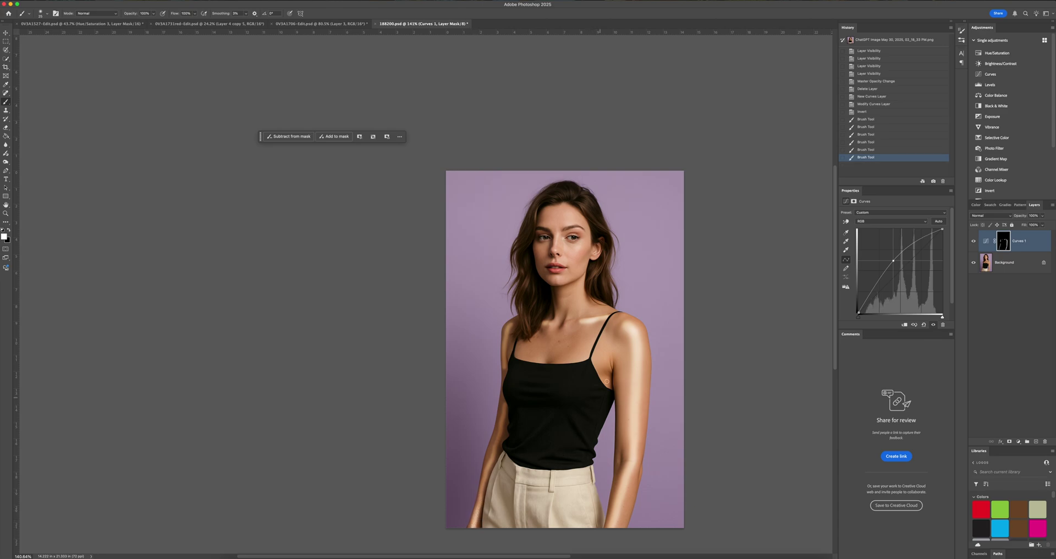
pyautogui.moveTo(629, 328); pyautogui.dragTo(616, 319)
pyautogui.moveTo(578, 282); pyautogui.dragTo(585, 310)
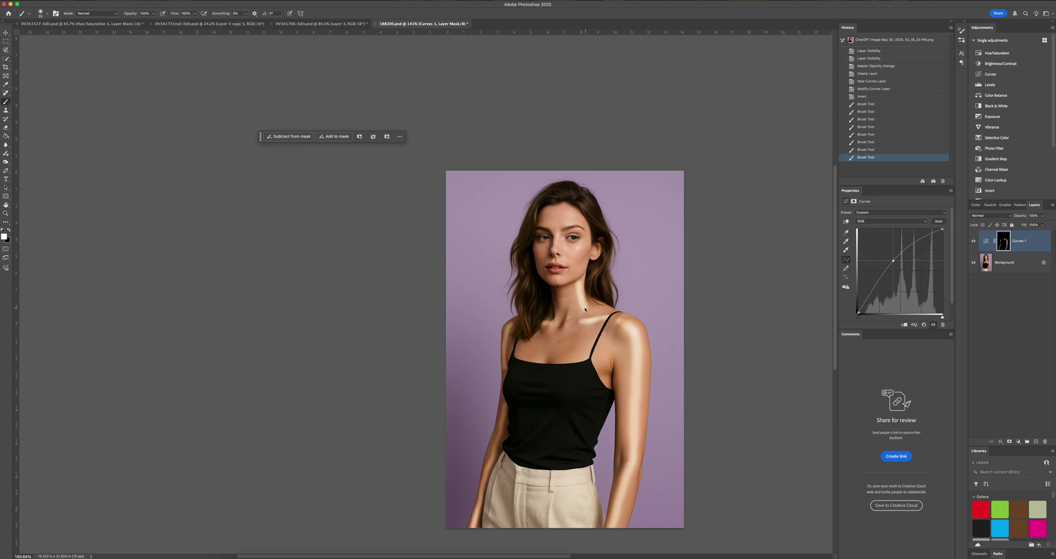
pyautogui.press(']')
pyautogui.moveTo(548, 323); pyautogui.dragTo(553, 321)
# Feather the body highlight mask and lower its layer's opacity to about 69%, comparing the image with and without it.
pyautogui.click(1000, 251)
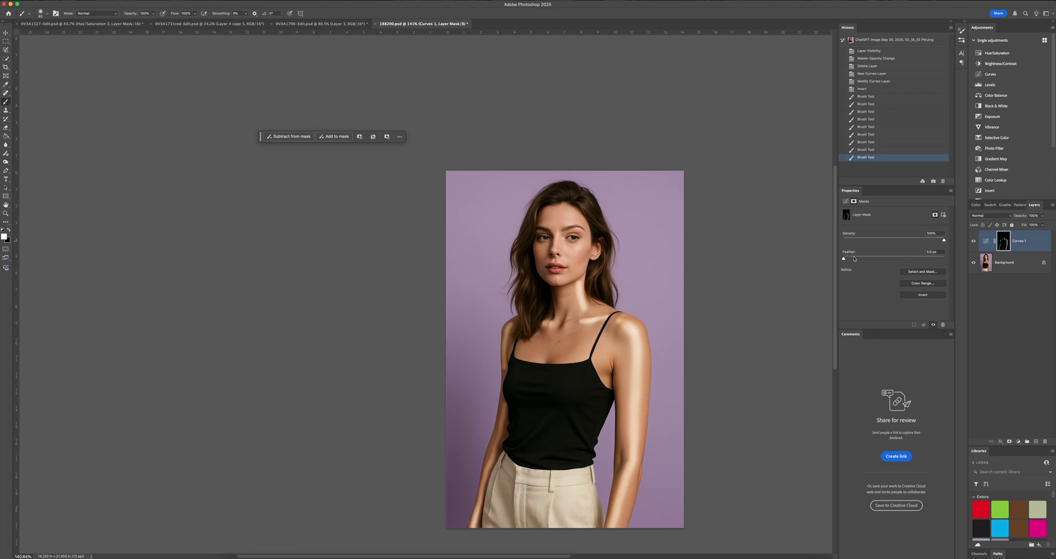
pyautogui.moveTo(855, 259); pyautogui.dragTo(887, 259)
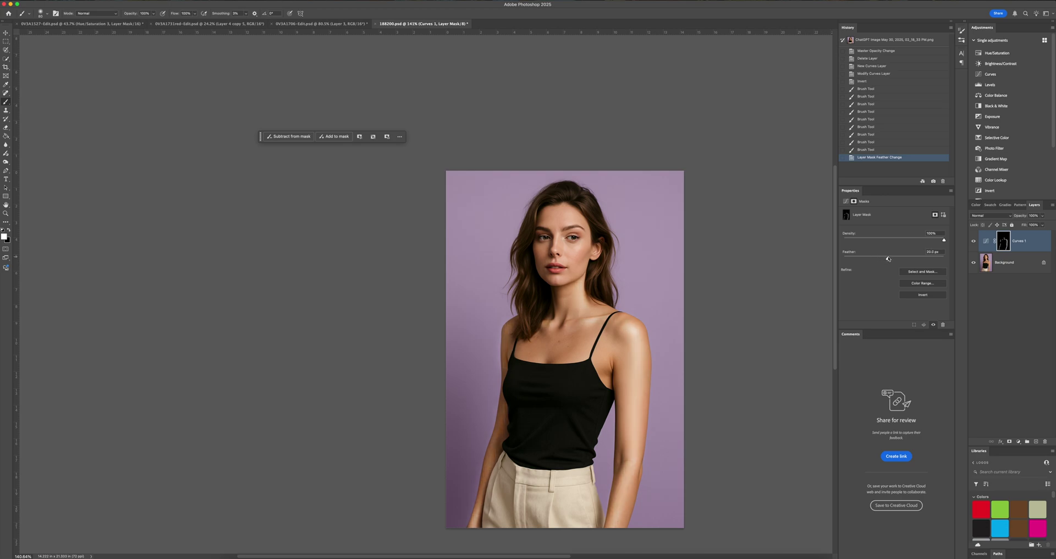
pyautogui.moveTo(890, 258); pyautogui.dragTo(891, 258)
pyautogui.moveTo(1042, 216)
pyautogui.mouseDown()
pyautogui.moveTo(1026, 225)
pyautogui.moveTo(1034, 226)
pyautogui.mouseUp()
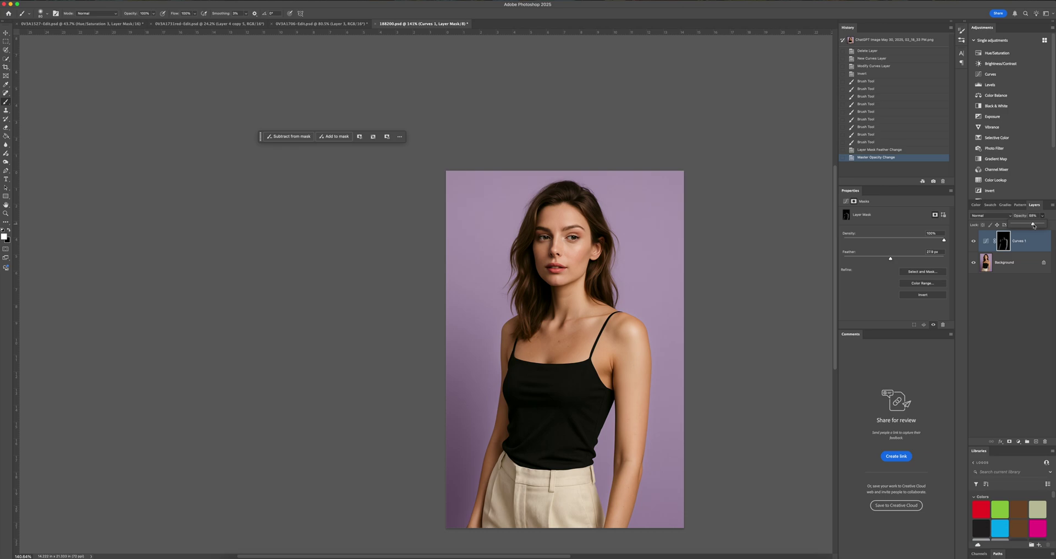
pyautogui.click(977, 245)
pyautogui.click(975, 244)
pyautogui.click(975, 244)
pyautogui.click(975, 245)
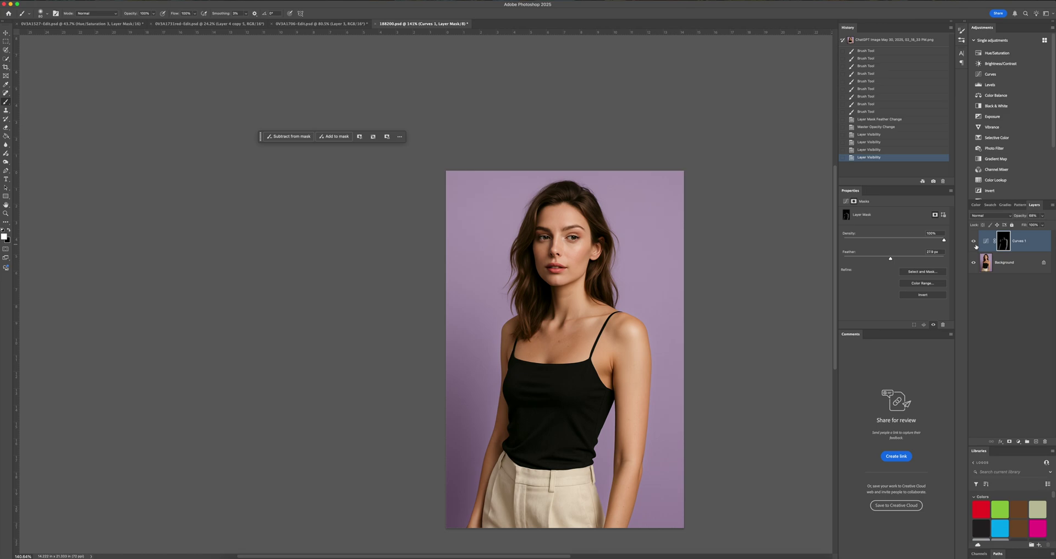
# Add a second Curves adjustment directly above the Background, raise its midtones slightly, and invert its mask to black.
pyautogui.click(1012, 265)
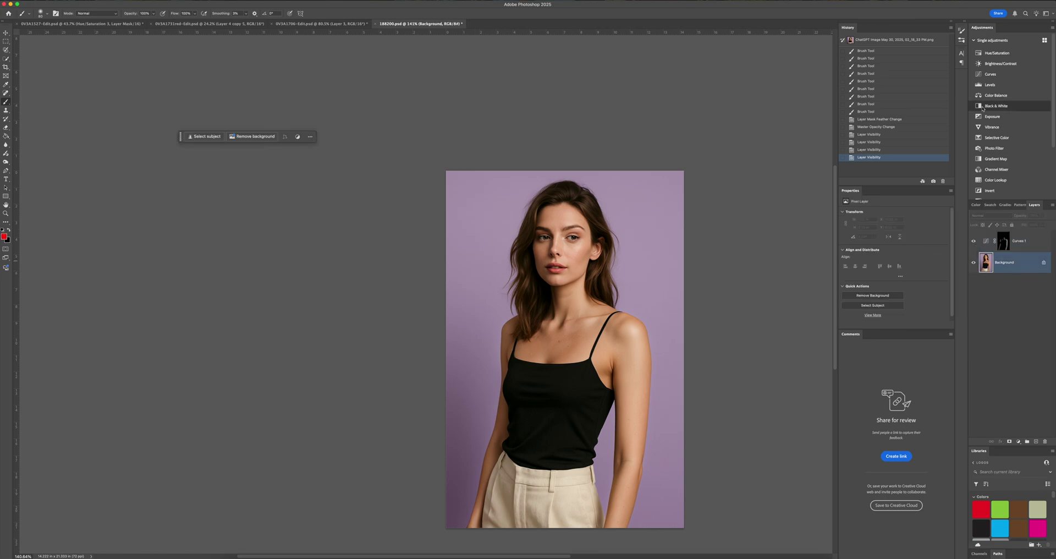
pyautogui.click(990, 74)
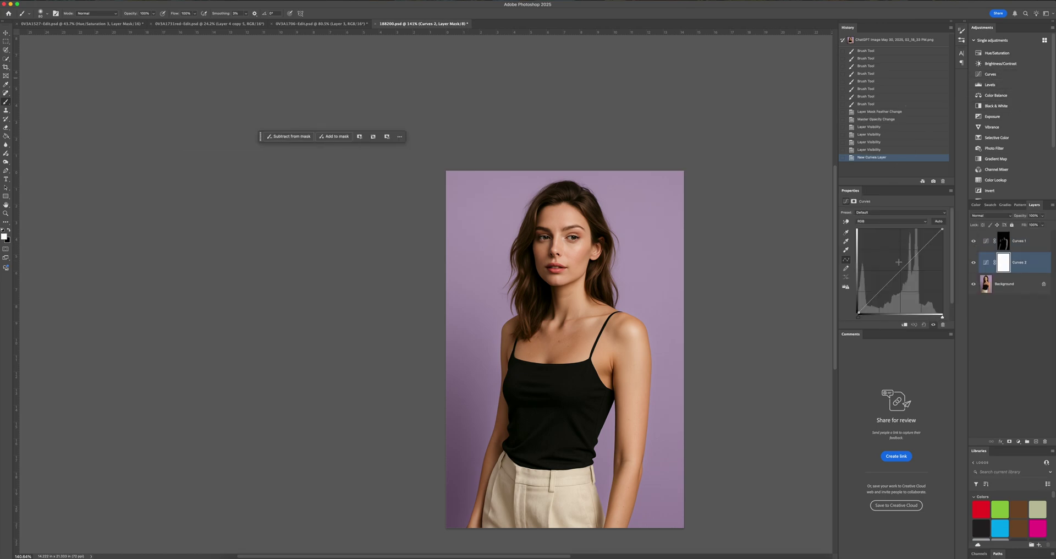
pyautogui.moveTo(899, 269); pyautogui.dragTo(895, 264)
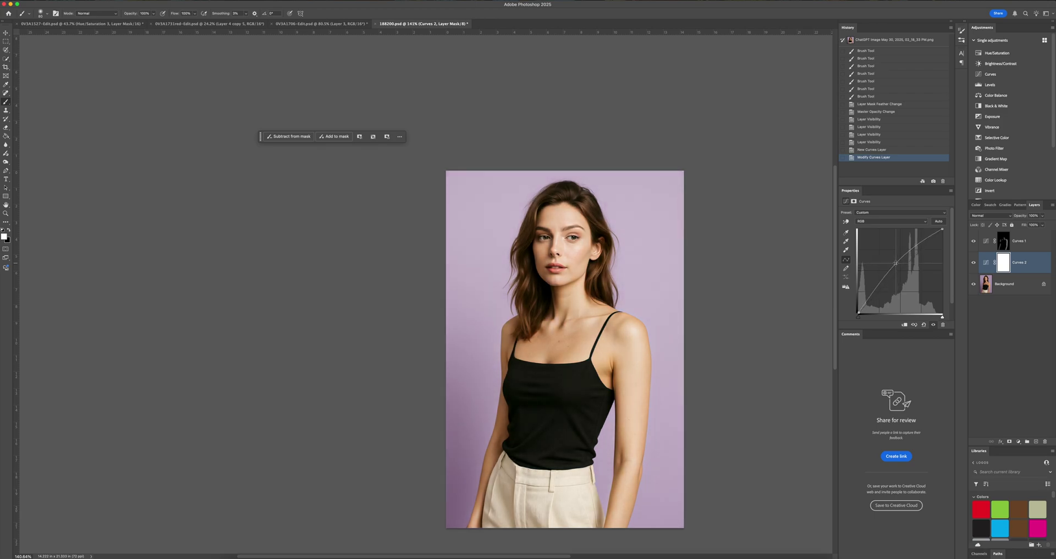
pyautogui.press('super+i')
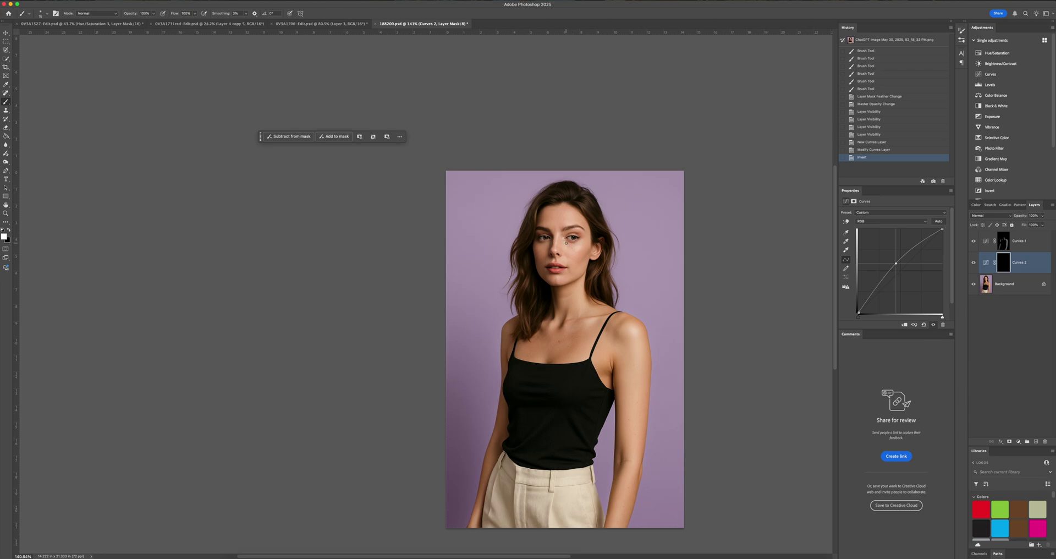
# Paint white on the second Curves mask over the cheeks, forehead, nose, jawline, chin and upper lip to highlight the face.
pyautogui.moveTo(575, 244); pyautogui.dragTo(567, 244)
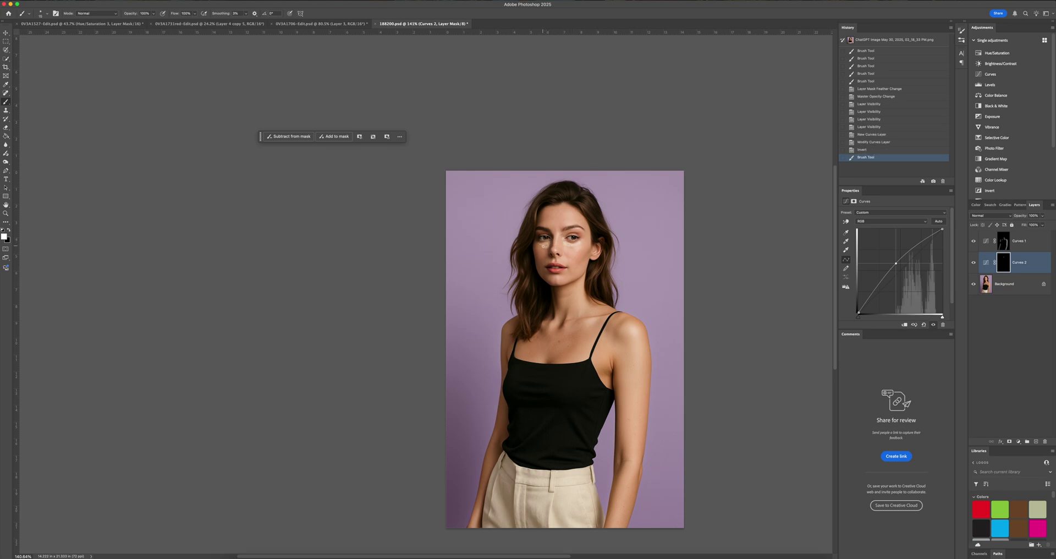
pyautogui.click(567, 245)
pyautogui.moveTo(579, 244)
pyautogui.mouseDown()
pyautogui.moveTo(570, 224)
pyautogui.moveTo(548, 226)
pyautogui.moveTo(558, 225)
pyautogui.mouseUp()
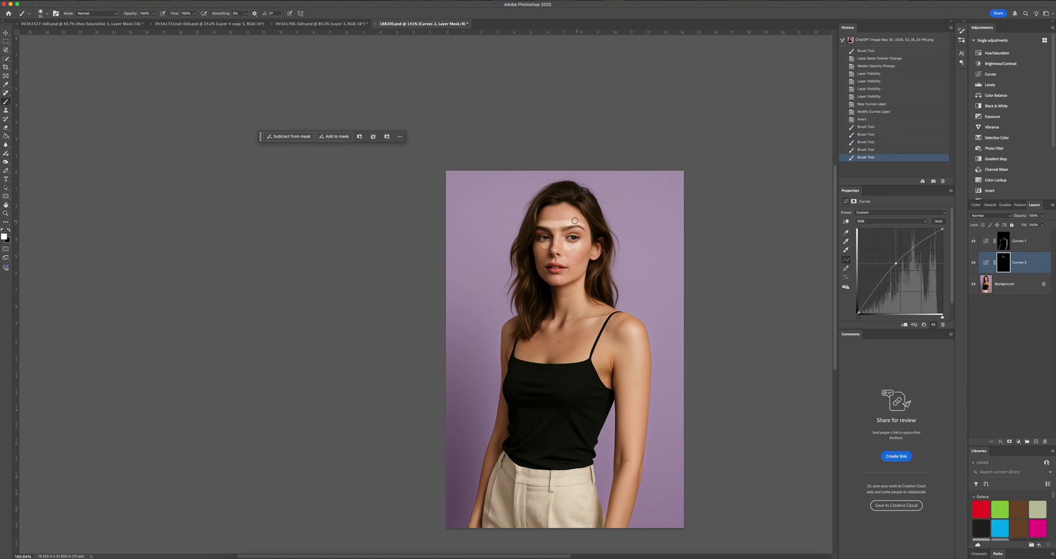
pyautogui.moveTo(567, 216)
pyautogui.mouseDown()
pyautogui.moveTo(553, 213)
pyautogui.moveTo(555, 250)
pyautogui.mouseUp()
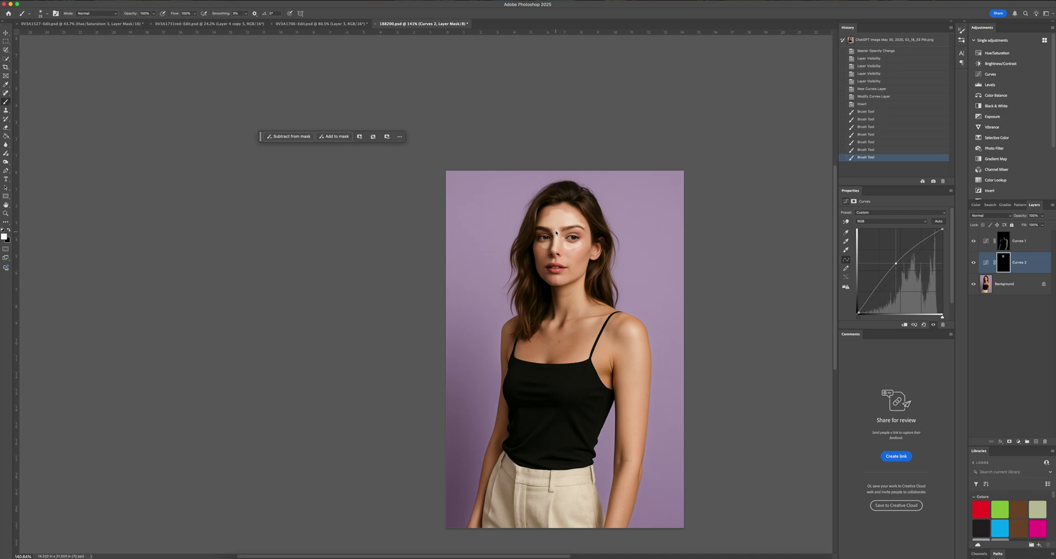
pyautogui.click(554, 248)
pyautogui.press(']')
pyautogui.moveTo(587, 268); pyautogui.dragTo(550, 283)
pyautogui.press('[')
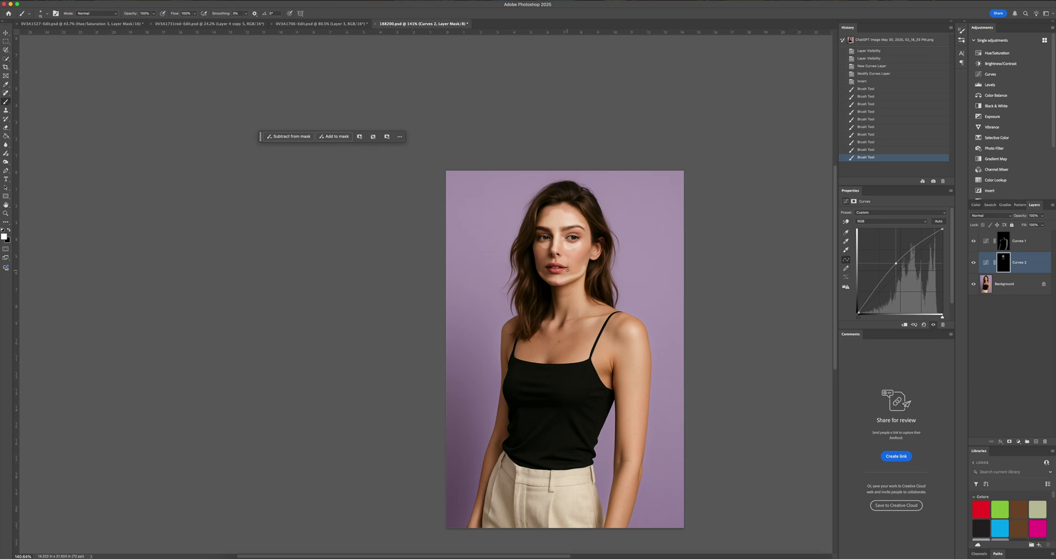
pyautogui.click(555, 275)
pyautogui.moveTo(549, 265); pyautogui.dragTo(555, 264)
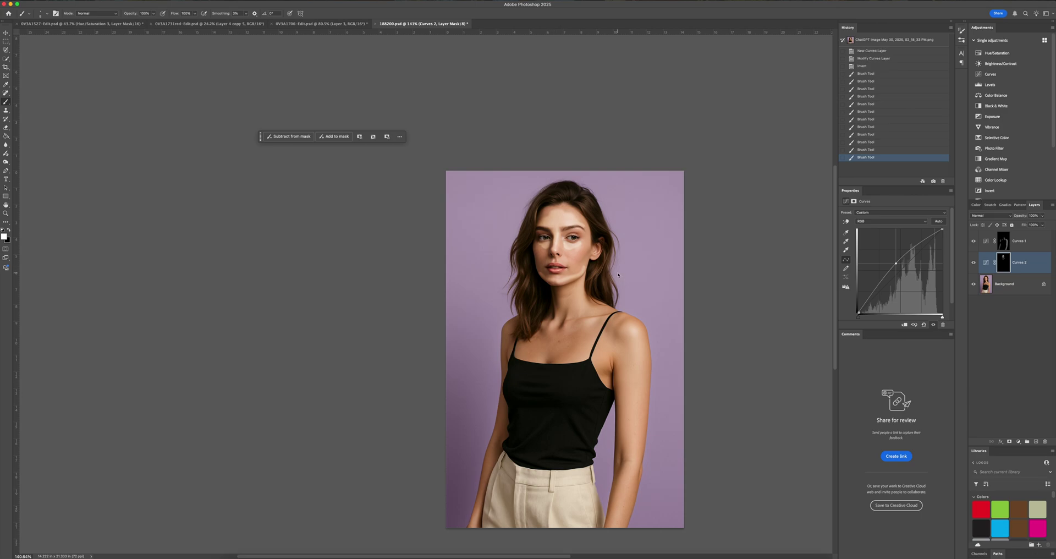
pyautogui.click(586, 246)
pyautogui.click(582, 250)
pyautogui.click(579, 253)
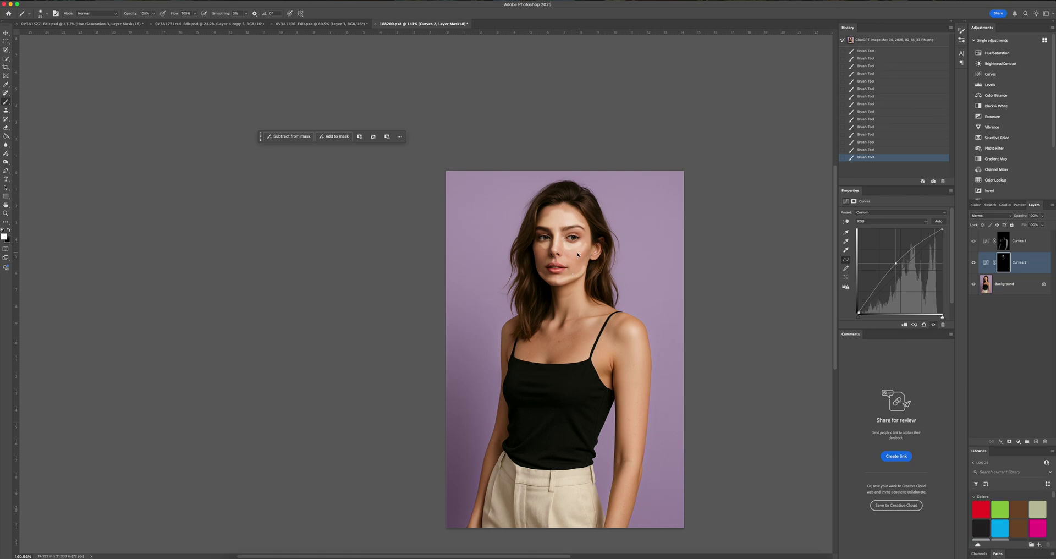
# Feather the face highlight mask and lower its layer's opacity to 41%, comparing the face with and without it.
pyautogui.click(1003, 266)
pyautogui.moveTo(862, 260); pyautogui.dragTo(884, 260)
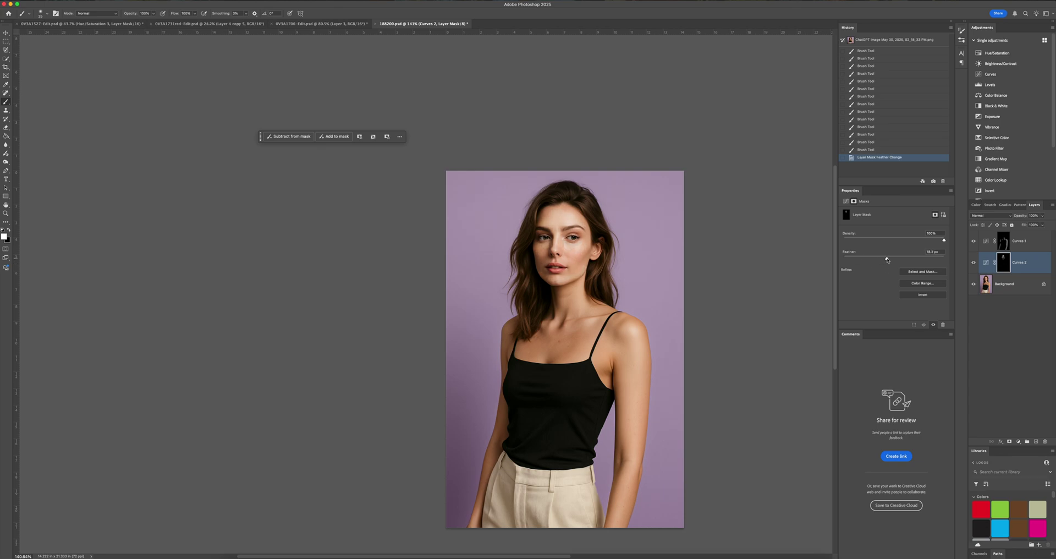
pyautogui.click(1041, 215)
pyautogui.moveTo(1043, 224); pyautogui.dragTo(1025, 226)
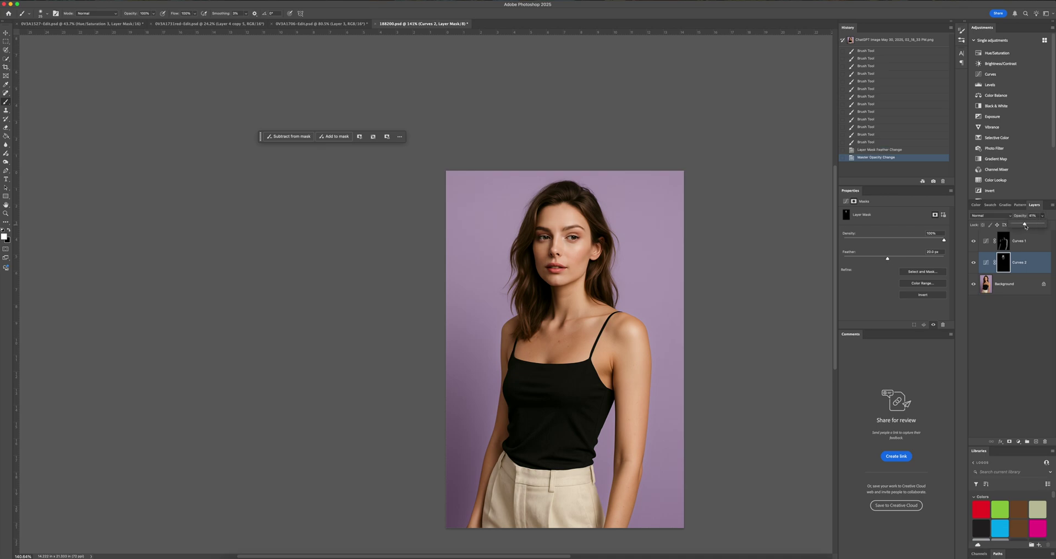
pyautogui.click(973, 262)
pyautogui.click(974, 262)
pyautogui.click(973, 262)
pyautogui.click(973, 263)
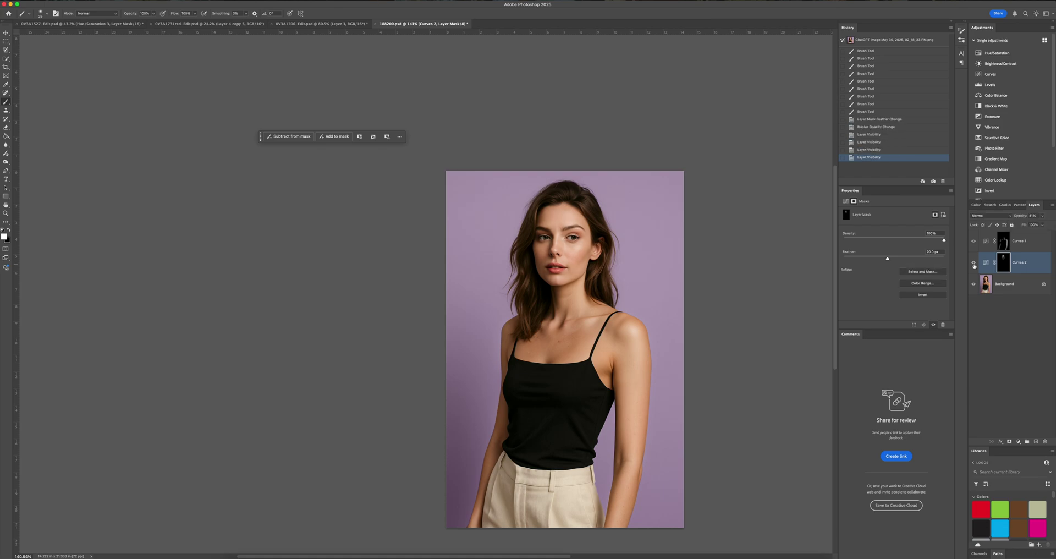
pyautogui.click(973, 263)
pyautogui.click(973, 263)
# Add a third Curves adjustment directly above the Background, pull its midtones down to darken the image, and invert its mask.
pyautogui.click(1017, 284)
pyautogui.click(989, 74)
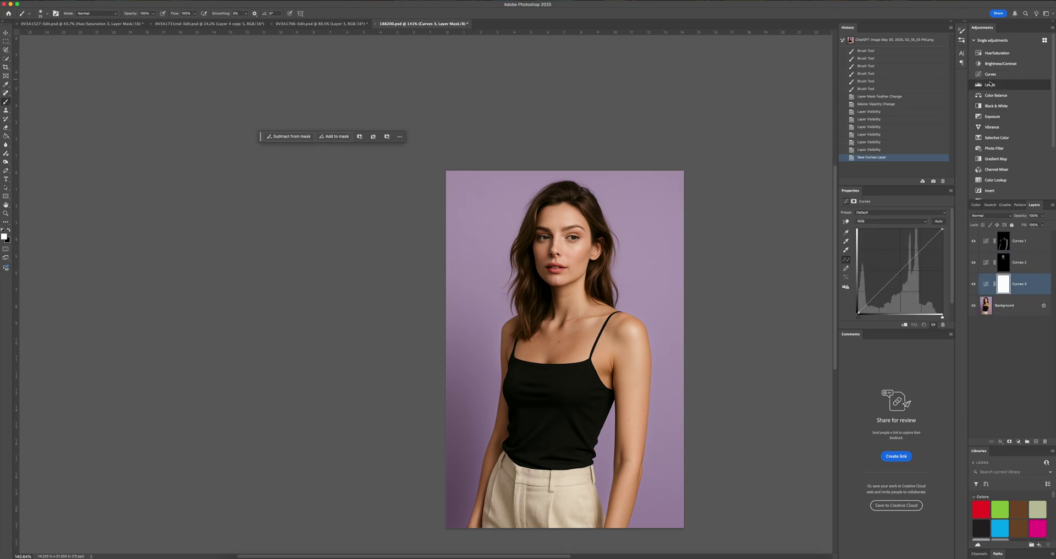
pyautogui.moveTo(904, 274); pyautogui.dragTo(904, 276)
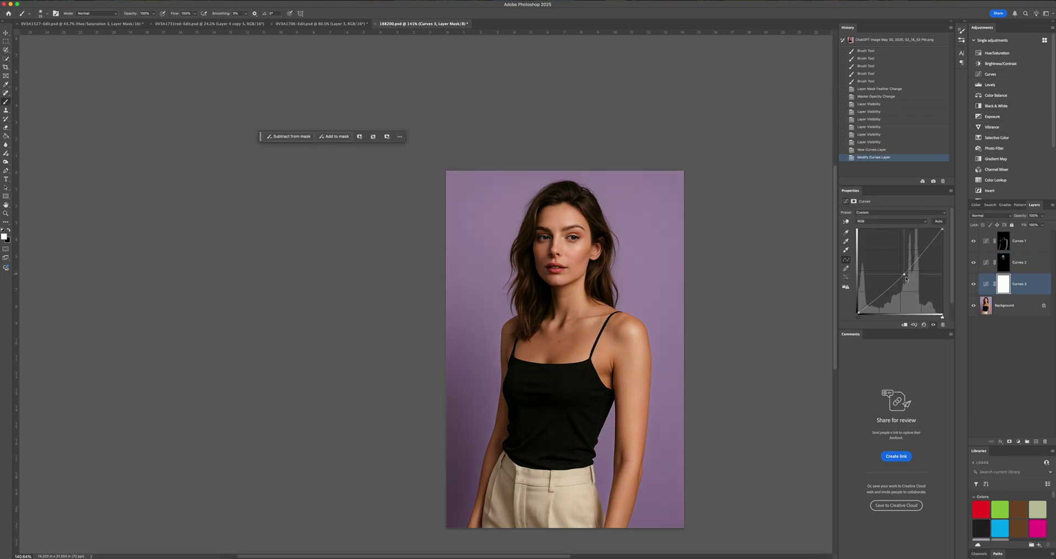
pyautogui.moveTo(906, 278); pyautogui.dragTo(907, 277)
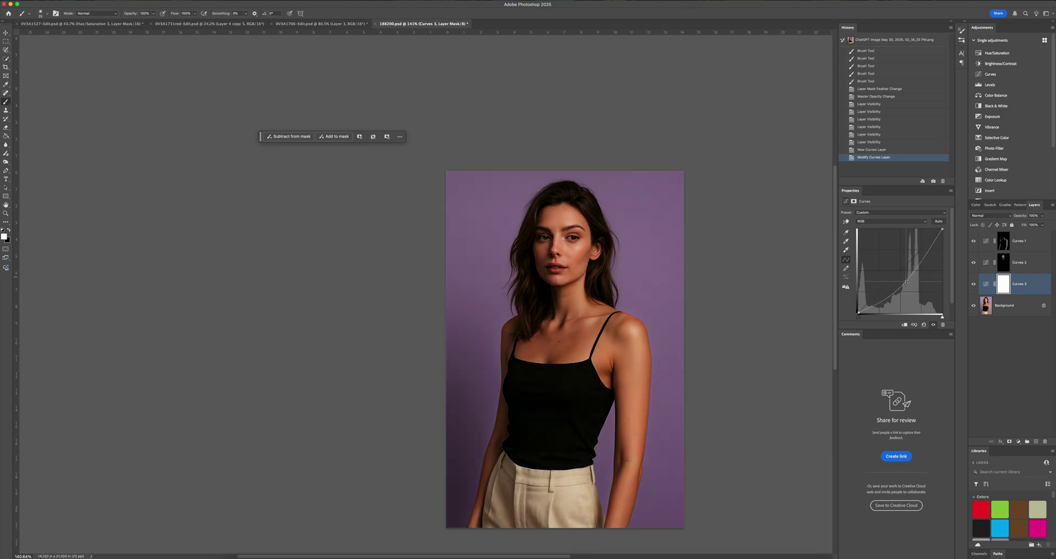
pyautogui.press('super+i')
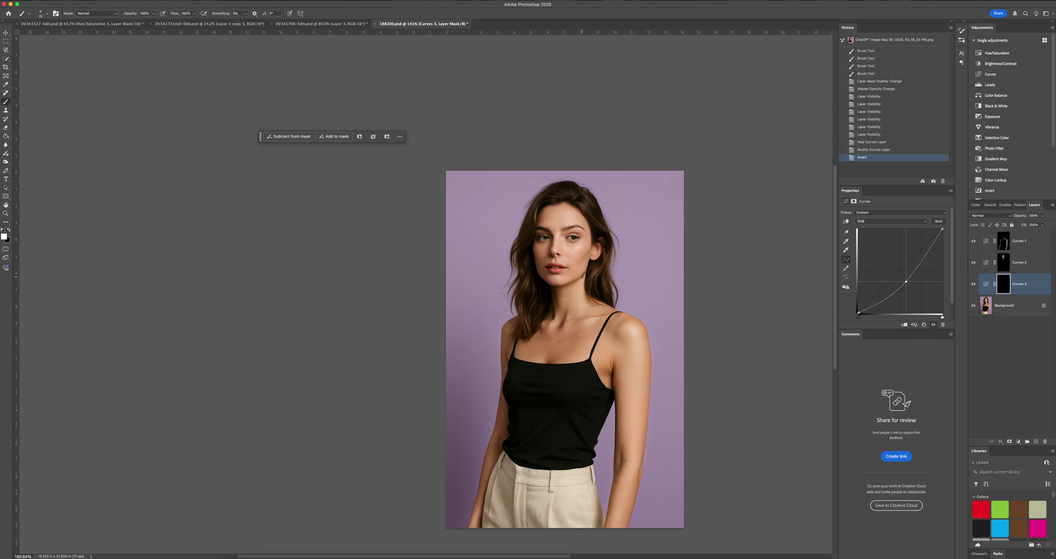
# Paint white on the third Curves mask along the side of the nose and around the brows to deepen the facial contours.
pyautogui.click(556, 252)
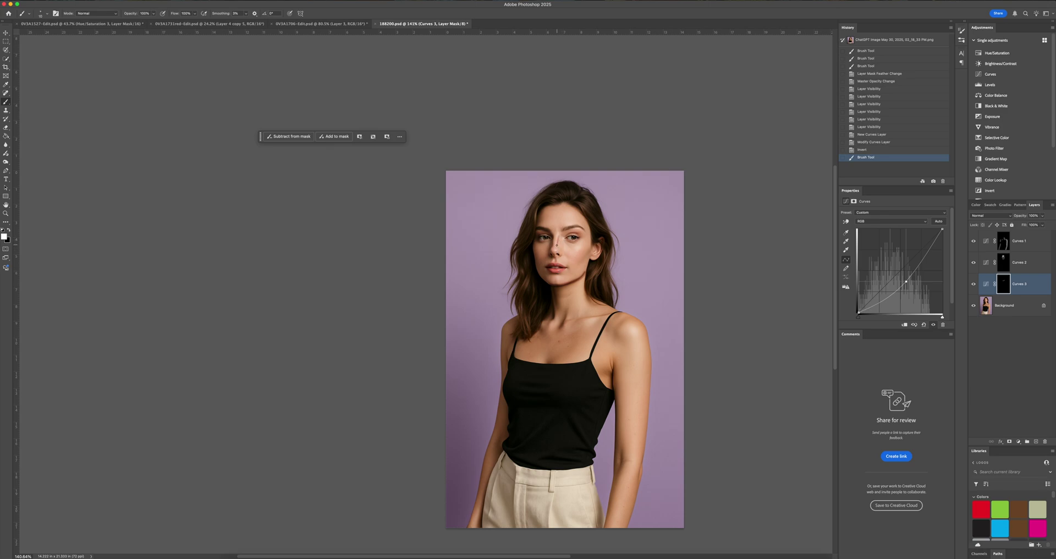
pyautogui.click(552, 240)
pyautogui.click(554, 248)
pyautogui.click(559, 250)
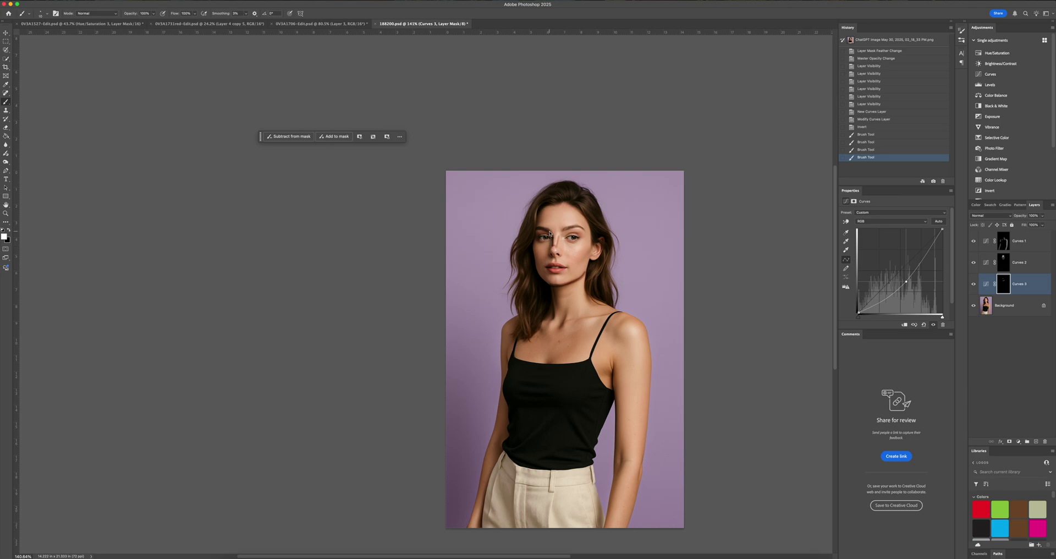
pyautogui.click(565, 229)
pyautogui.click(564, 231)
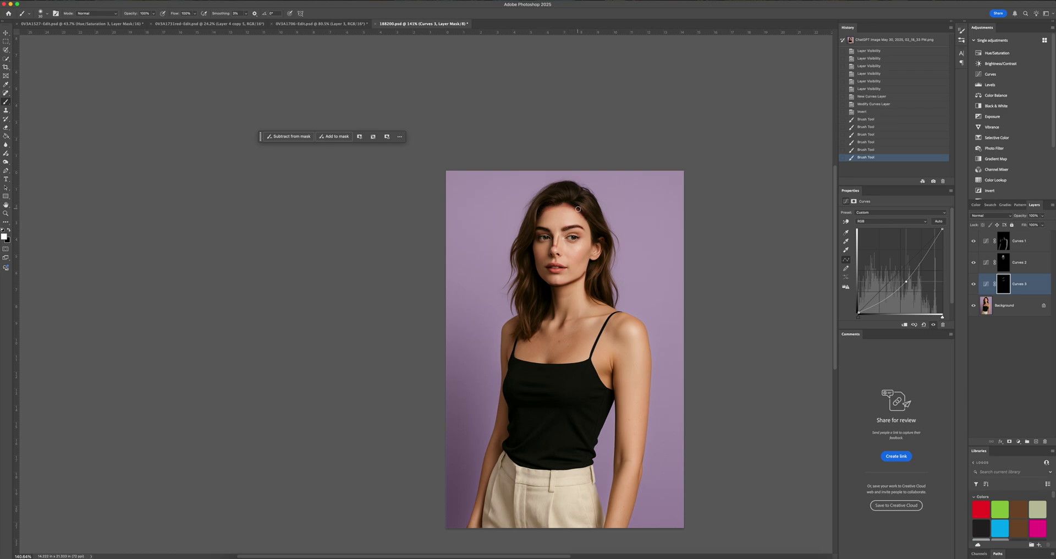
# Paint contour shadows on the third Curves mask along the side of the face and in the hollows of both cheeks.
pyautogui.click(594, 231)
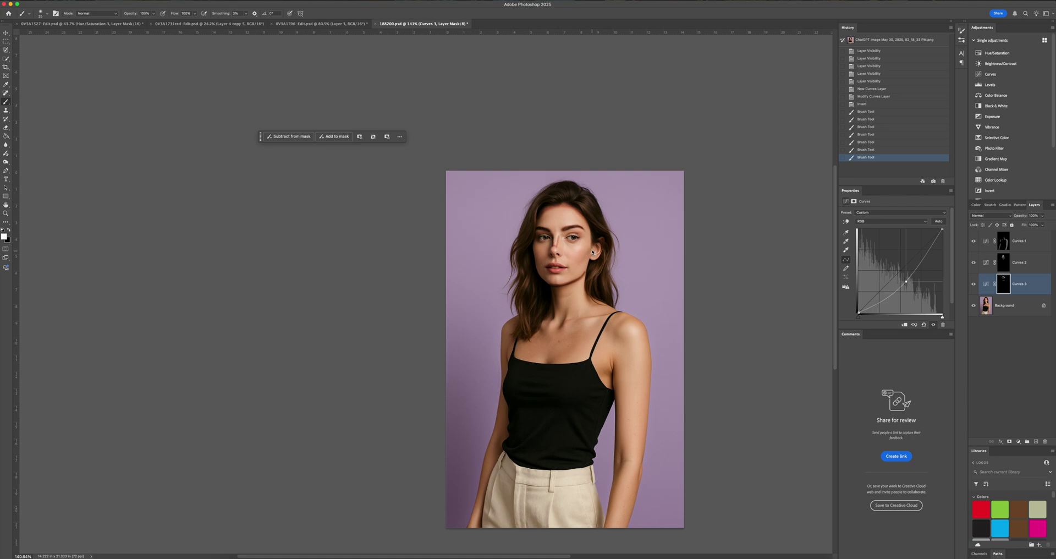
pyautogui.click(577, 263)
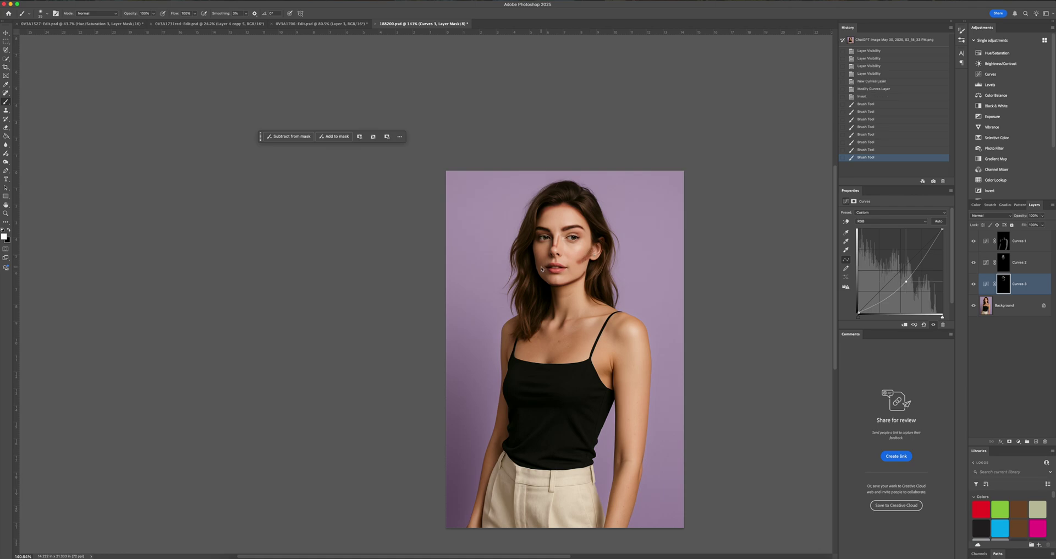
pyautogui.click(535, 260)
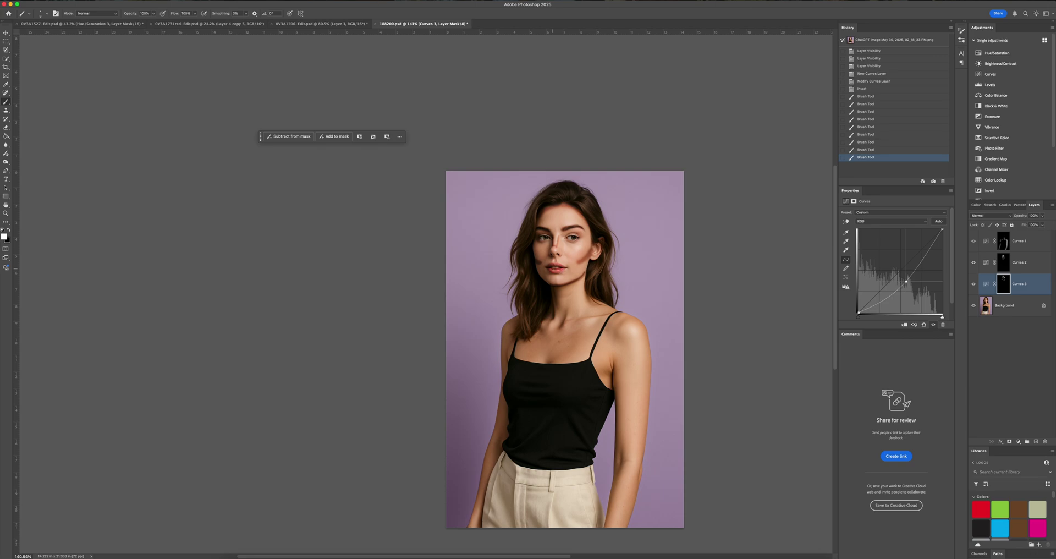
# Paint fine shadows on the third Curves mask over the lips, beneath the nose and around the eye with a smaller brush.
pyautogui.moveTo(560, 268); pyautogui.dragTo(552, 269)
pyautogui.click(558, 270)
pyautogui.click(565, 272)
pyautogui.click(555, 260)
pyautogui.click(555, 261)
pyautogui.click(543, 239)
# Feather the face shadow mask and lower its layer's opacity to about 30%, comparing the face with and without it.
pyautogui.click(1003, 285)
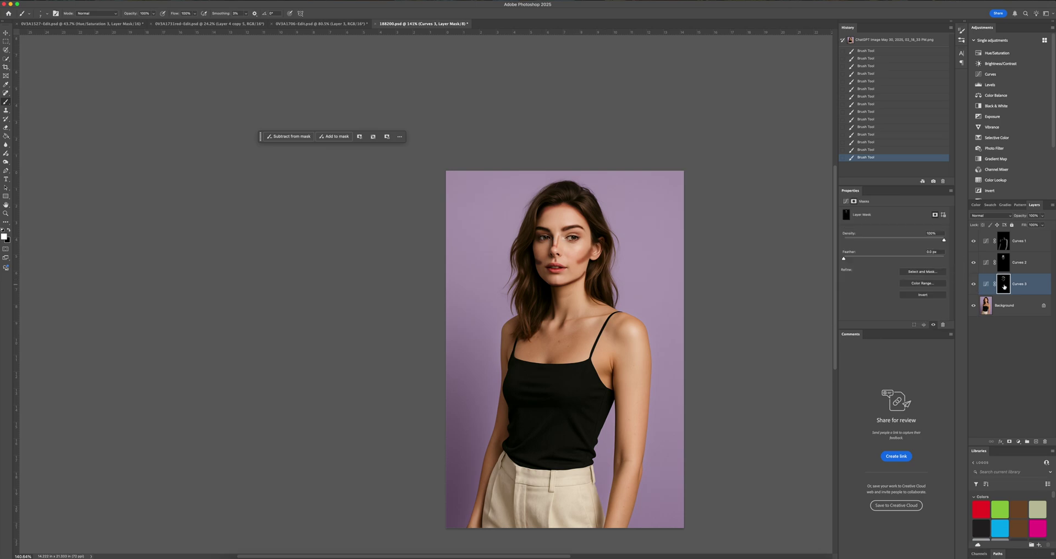
pyautogui.moveTo(871, 259); pyautogui.dragTo(886, 259)
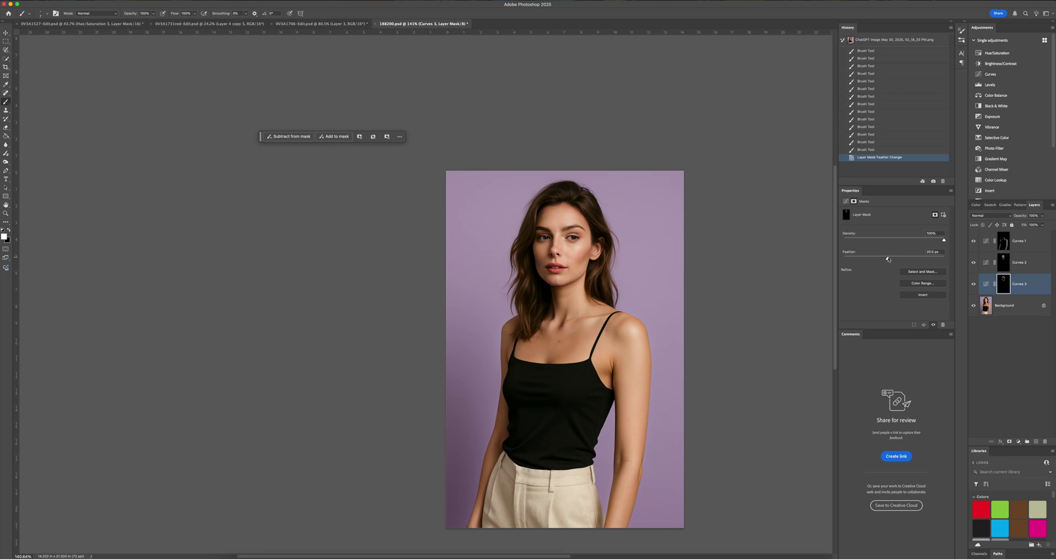
pyautogui.click(1042, 216)
pyautogui.moveTo(1043, 225); pyautogui.dragTo(1020, 225)
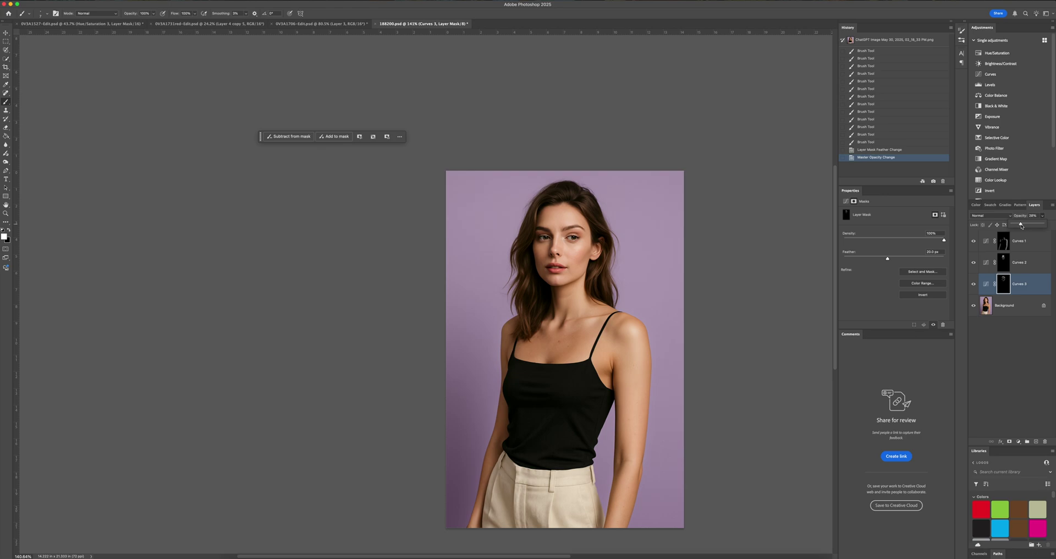
pyautogui.click(974, 285)
pyautogui.click(974, 284)
pyautogui.click(975, 285)
pyautogui.click(974, 288)
pyautogui.click(1041, 216)
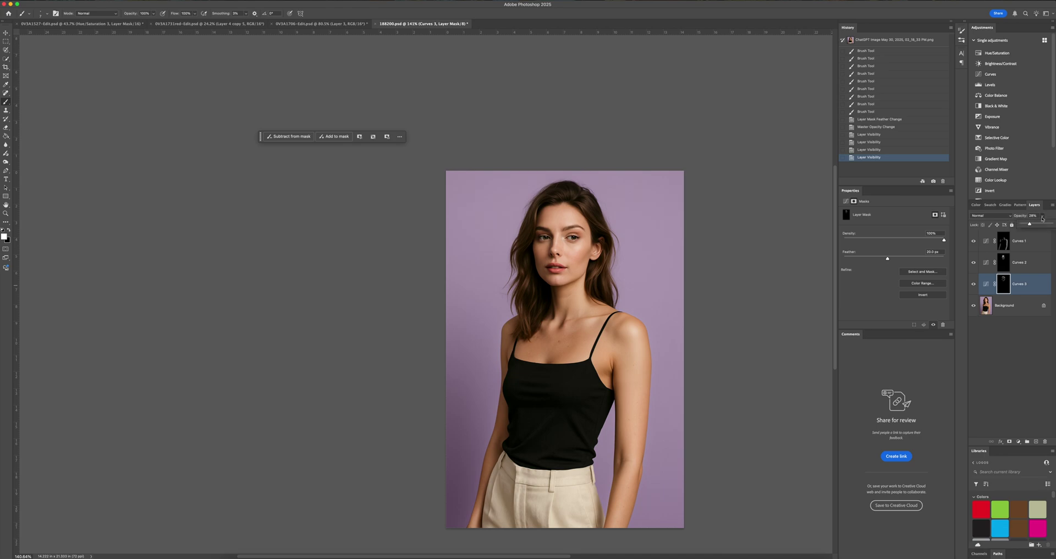
pyautogui.moveTo(1031, 225); pyautogui.dragTo(1031, 225)
# Add a fourth Curves adjustment directly above the Background, pull its midtones down slightly, and invert its mask to black.
pyautogui.scroll(-3, 610, 298)
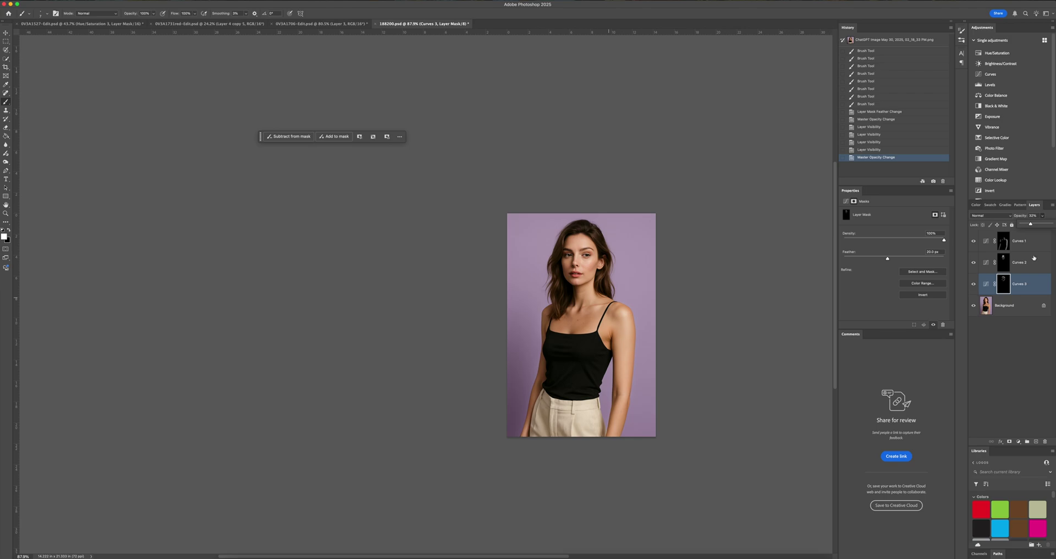
pyautogui.click(1025, 298)
pyautogui.click(989, 73)
pyautogui.moveTo(906, 279); pyautogui.dragTo(902, 277)
pyautogui.hotkey('ctrl', 'i')
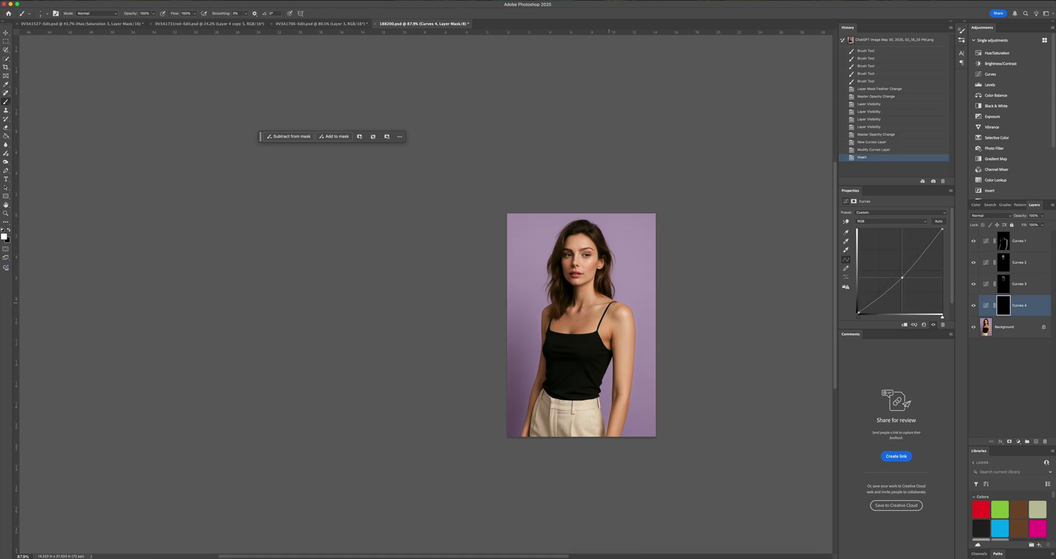
# Paint white on the fourth Curves mask over the collarbones, chest and shoulder to add body shadows, and feather the mask.
pyautogui.click(607, 304)
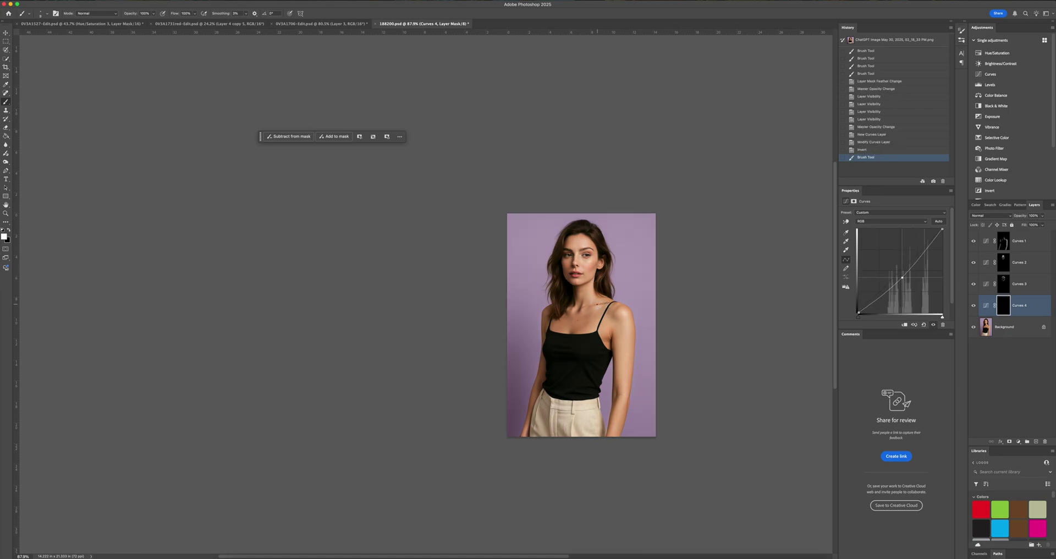
pyautogui.click(607, 304)
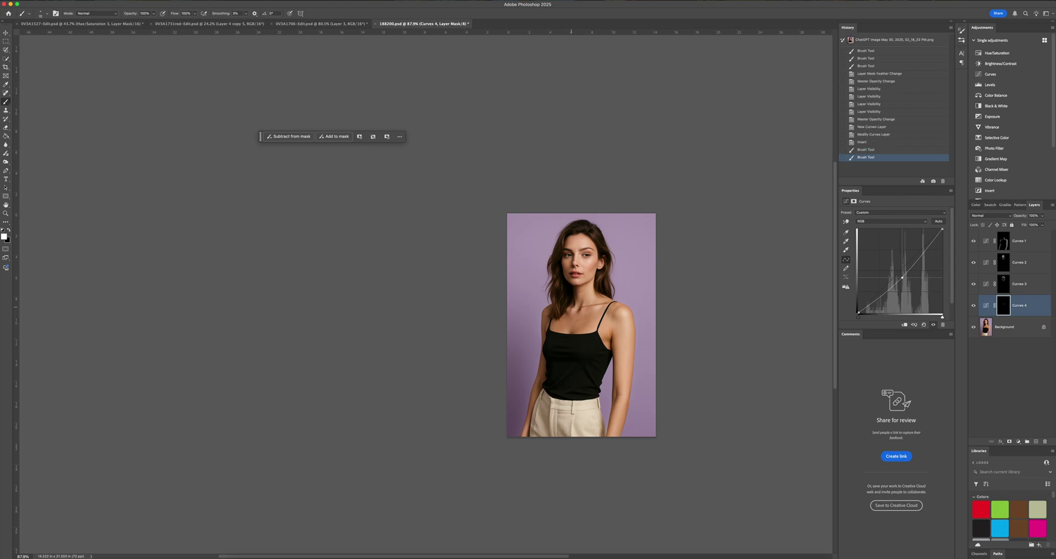
pyautogui.click(589, 312)
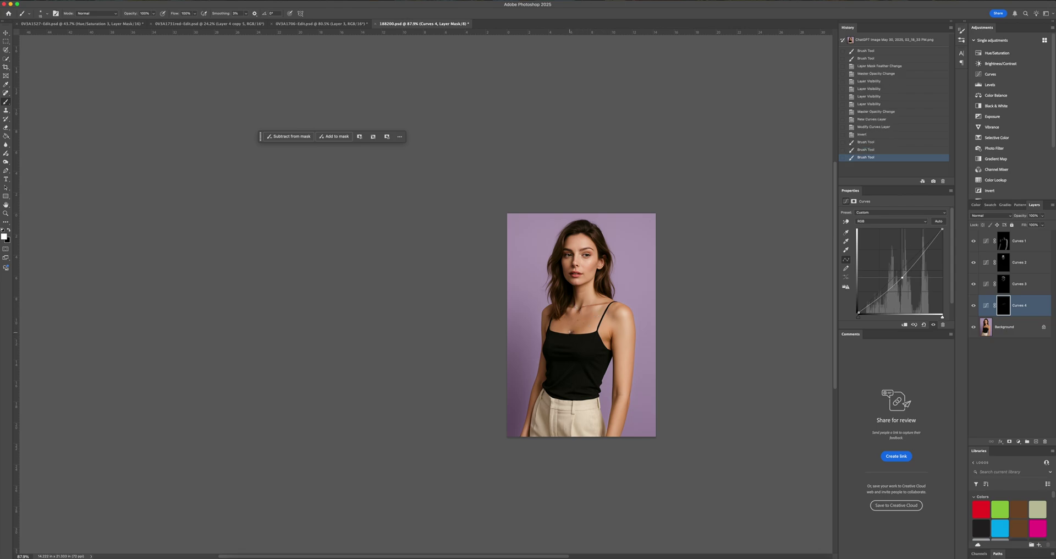
pyautogui.click(569, 333)
pyautogui.press(']')
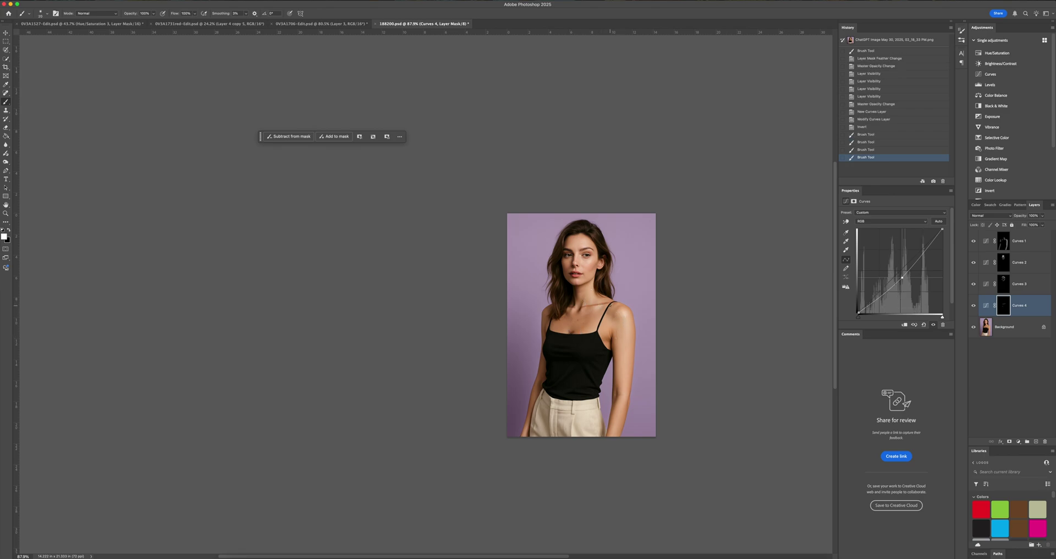
pyautogui.click(591, 307)
pyautogui.click(547, 331)
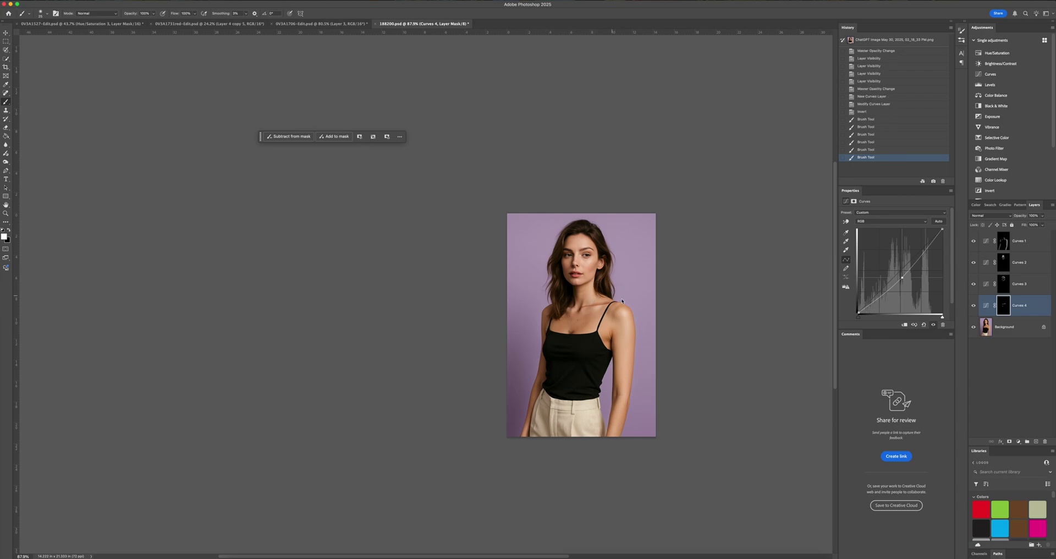
pyautogui.click(1008, 304)
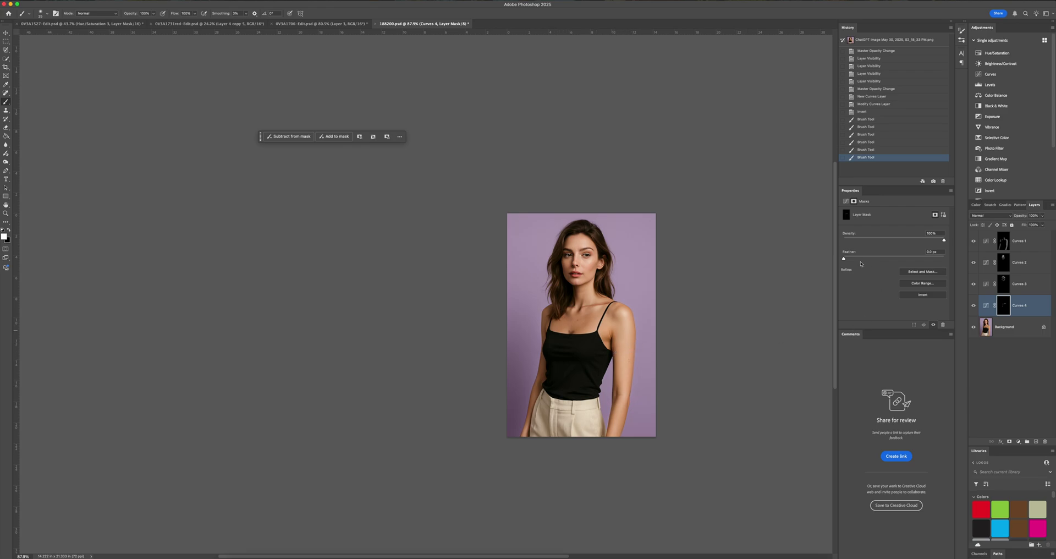
pyautogui.moveTo(843, 258); pyautogui.dragTo(888, 260)
# Group all four Curves layers and toggle the group's visibility to compare the portrait with and without dodging and burning.
pyautogui.keyDown('shift'); pyautogui.click(1030, 251); pyautogui.keyUp('shift')
pyautogui.press('super+g')
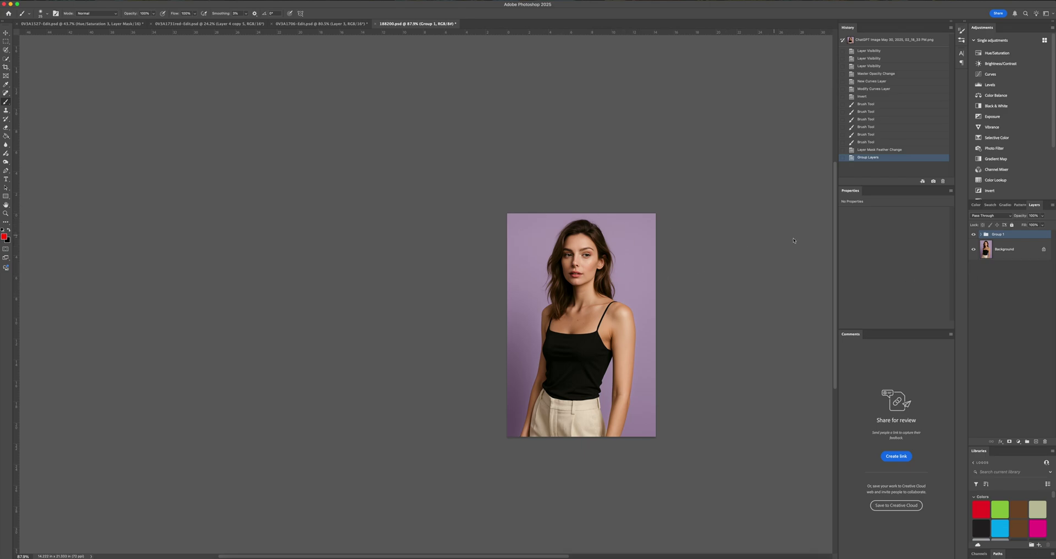
pyautogui.press('super+1')
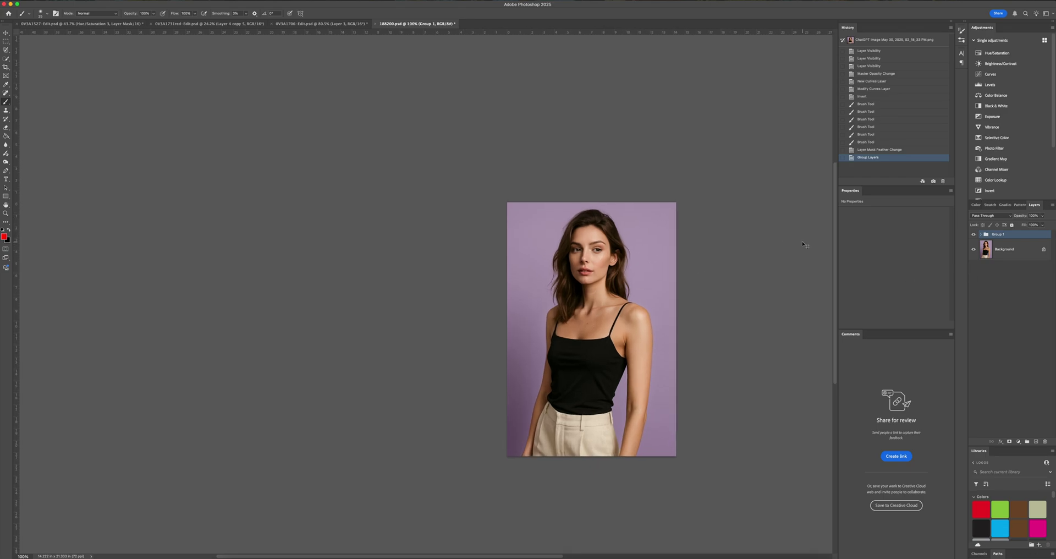
pyautogui.click(972, 234)
pyautogui.click(973, 234)
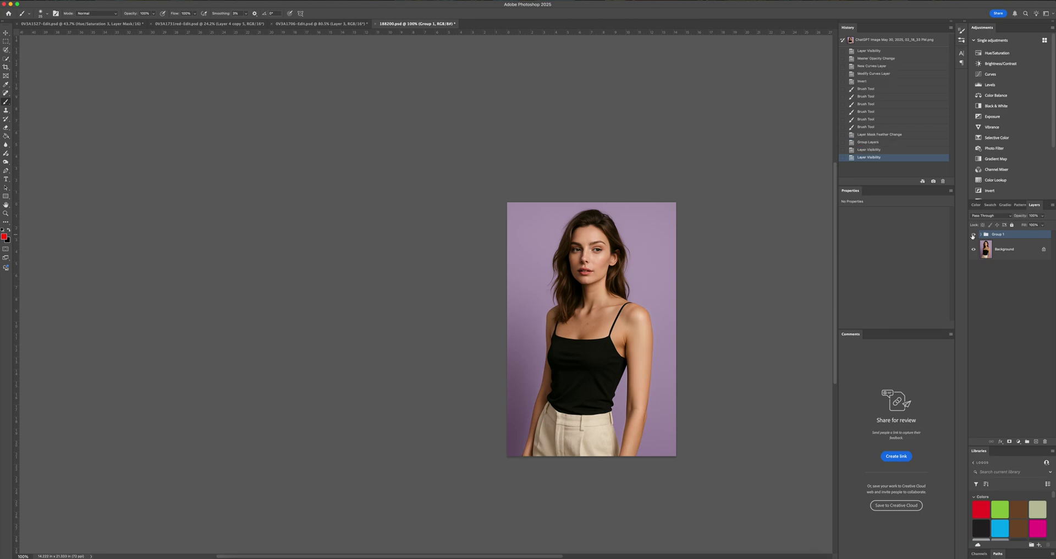
pyautogui.click(973, 235)
pyautogui.click(973, 235)
# Add a Vibrance adjustment above the group with vibrance at +34, and compare the image with and without it.
pyautogui.hscroll(5, 672, 220)
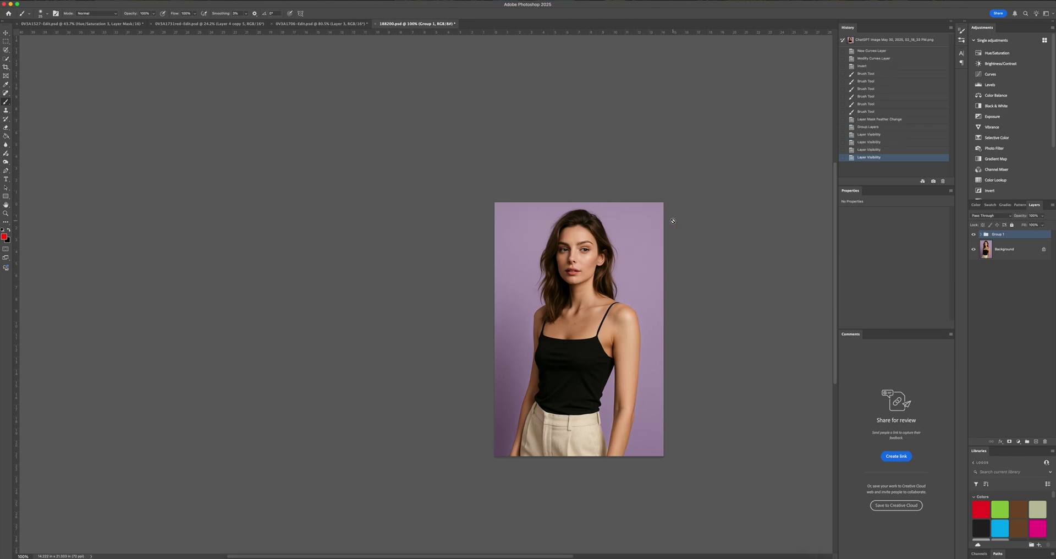
pyautogui.scroll(-3, 672, 220)
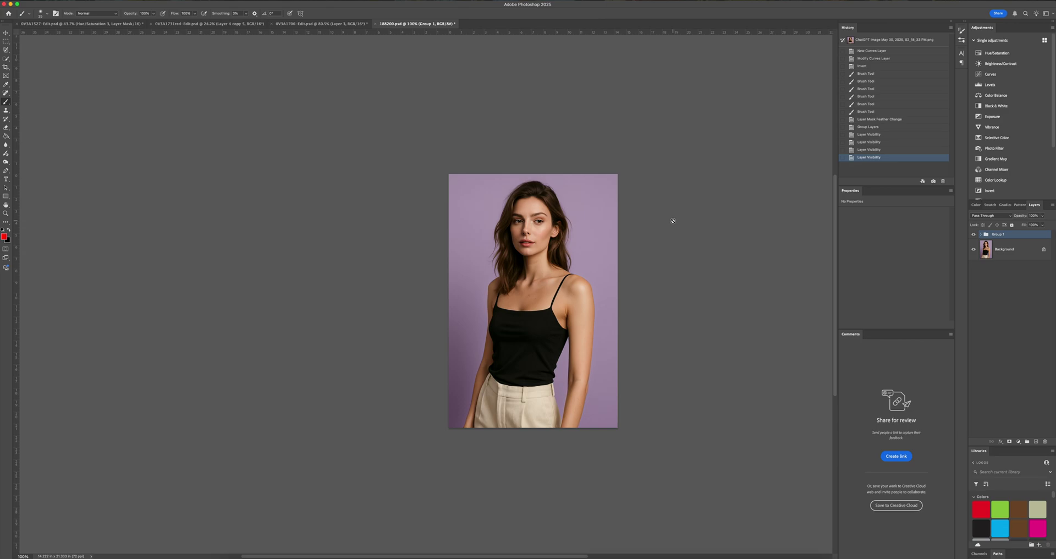
pyautogui.click(991, 127)
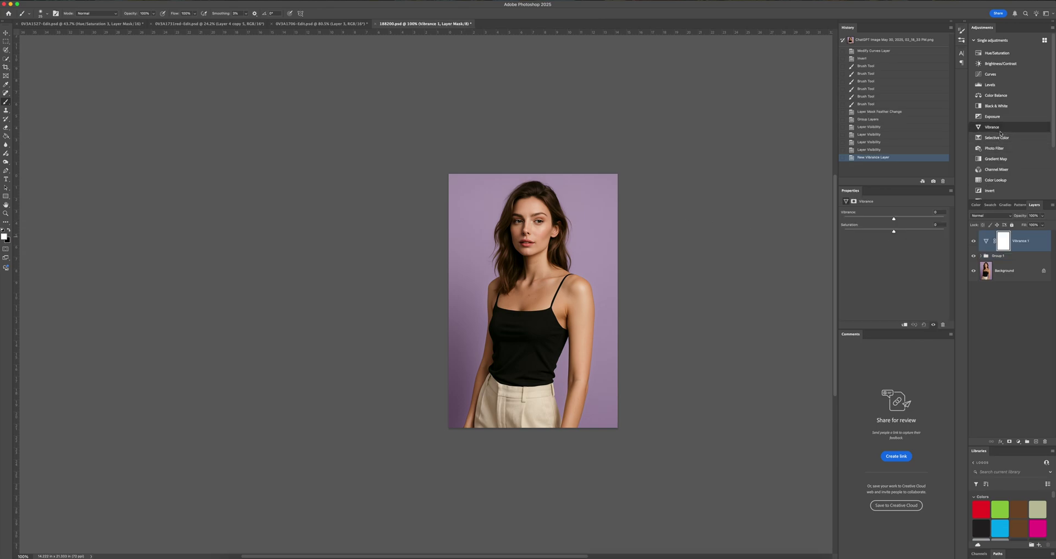
pyautogui.moveTo(899, 221); pyautogui.dragTo(911, 221)
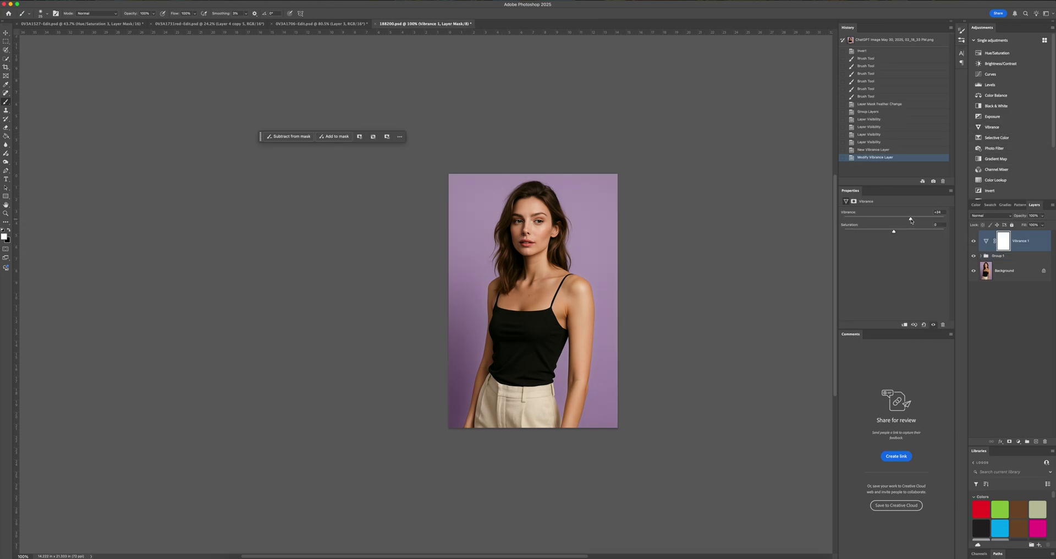
pyautogui.click(973, 241)
pyautogui.click(973, 241)
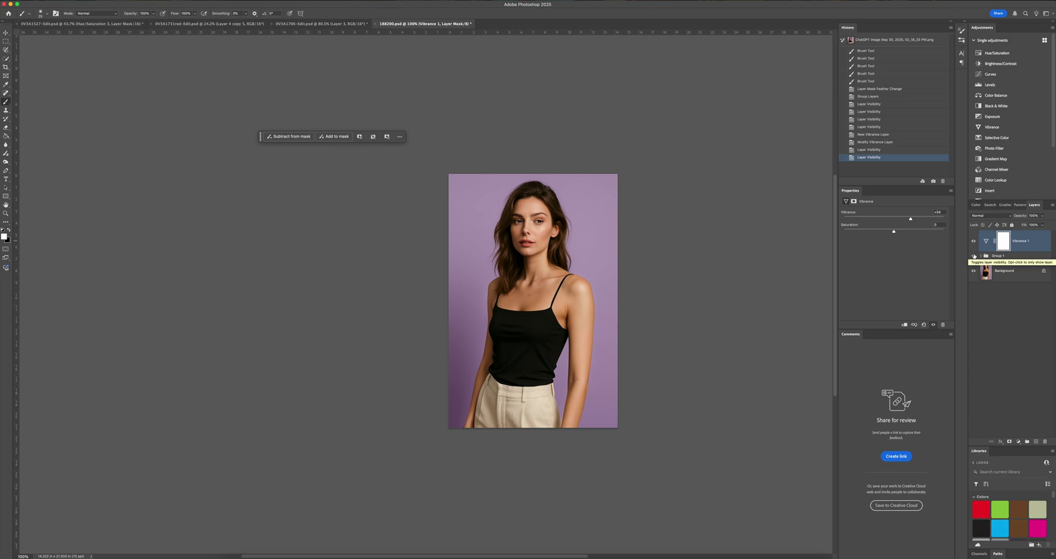
# Examine the retouched portrait up close and as a whole, checking the skin highlights, shadows and colour.
pyautogui.scroll(5, 594, 203)
pyautogui.scroll(-5, 594, 203)
pyautogui.scroll(-1, 593, 203)
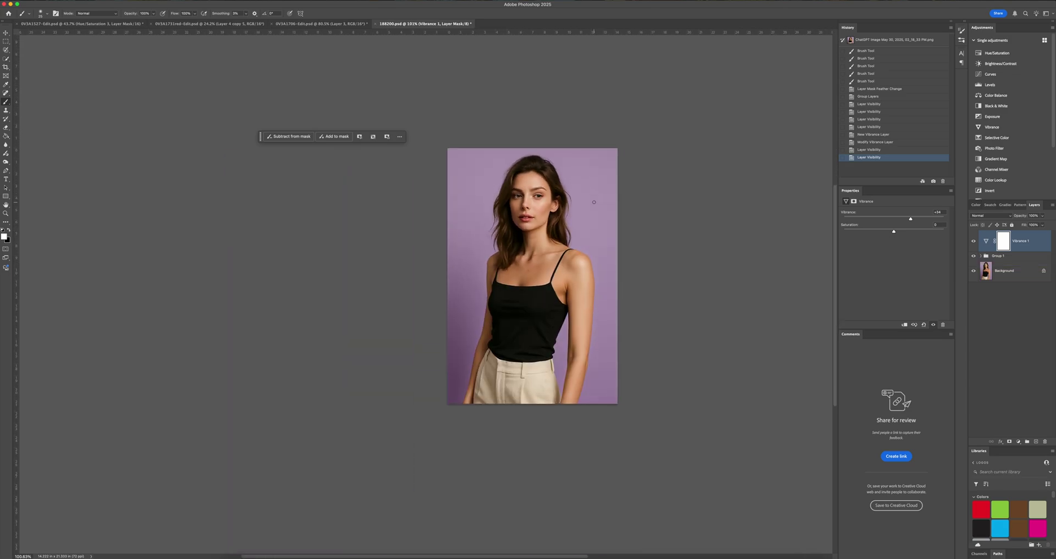
pyautogui.scroll(-1, 595, 201)
pyautogui.scroll(3, 596, 199)
pyautogui.scroll(-3, 596, 199)
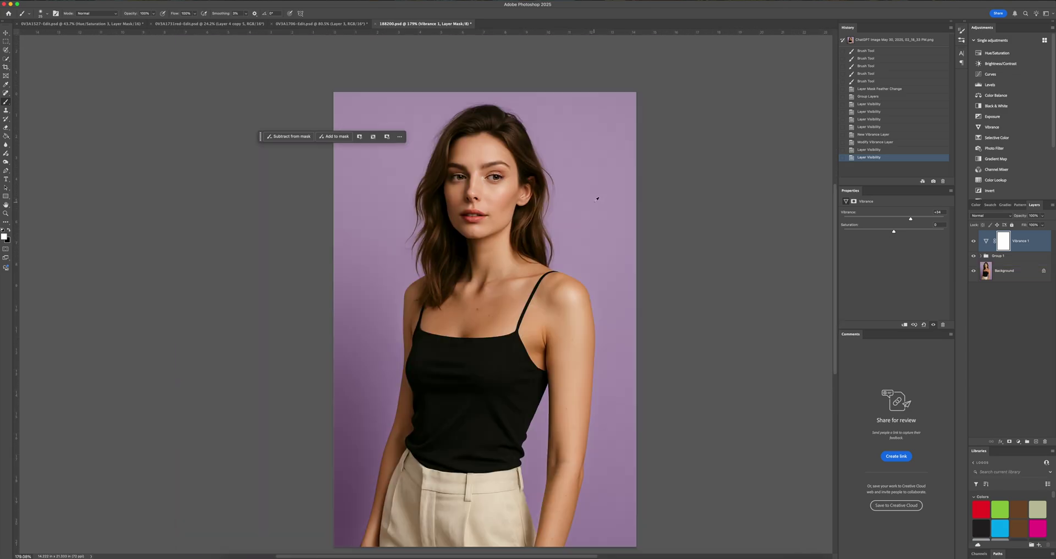
pyautogui.hscroll(3, 594, 201)
pyautogui.hscroll(-5, 605, 208)
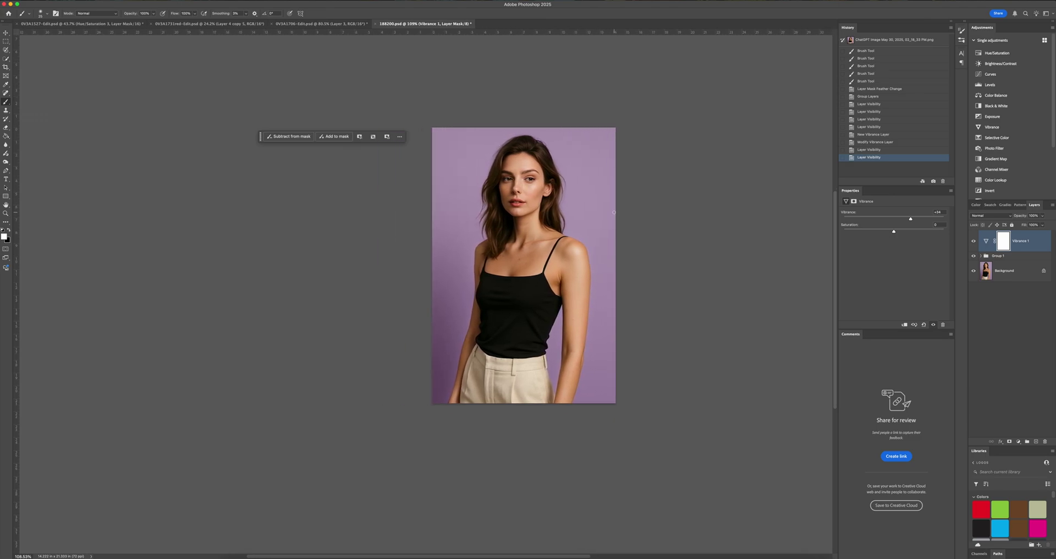